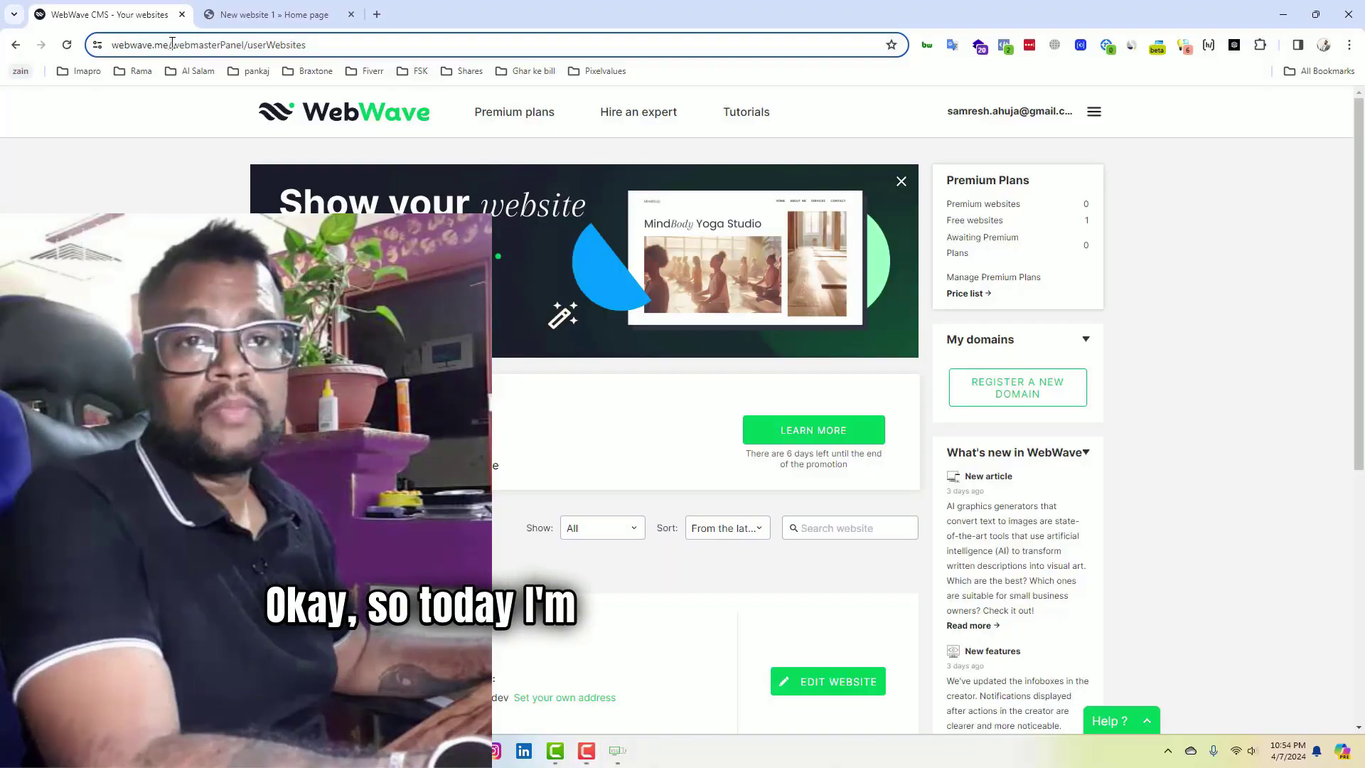
left_click_drag(173, 44, 318, 63)
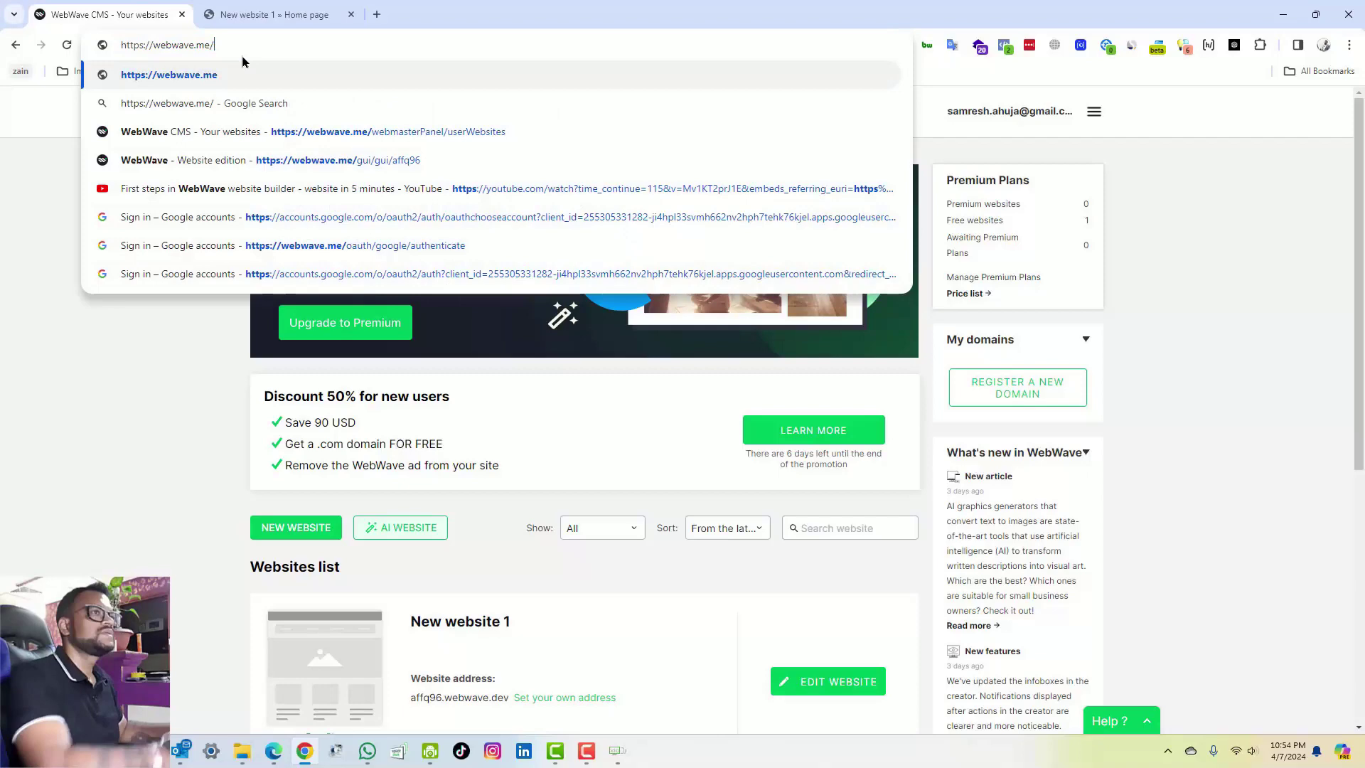
Step: Load the webwave.me home page, then go back to Your websites in the Webmaster panel
left_click(241, 62)
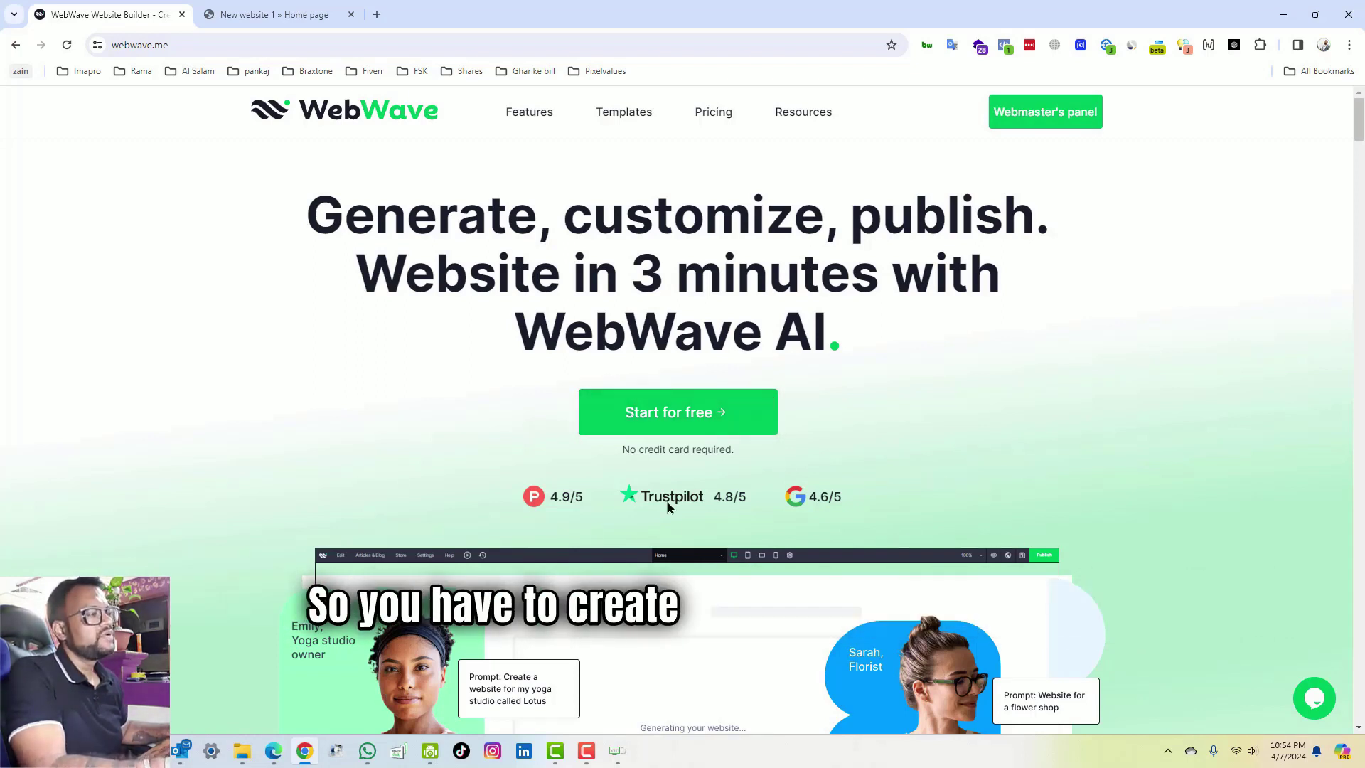
left_click(1028, 119)
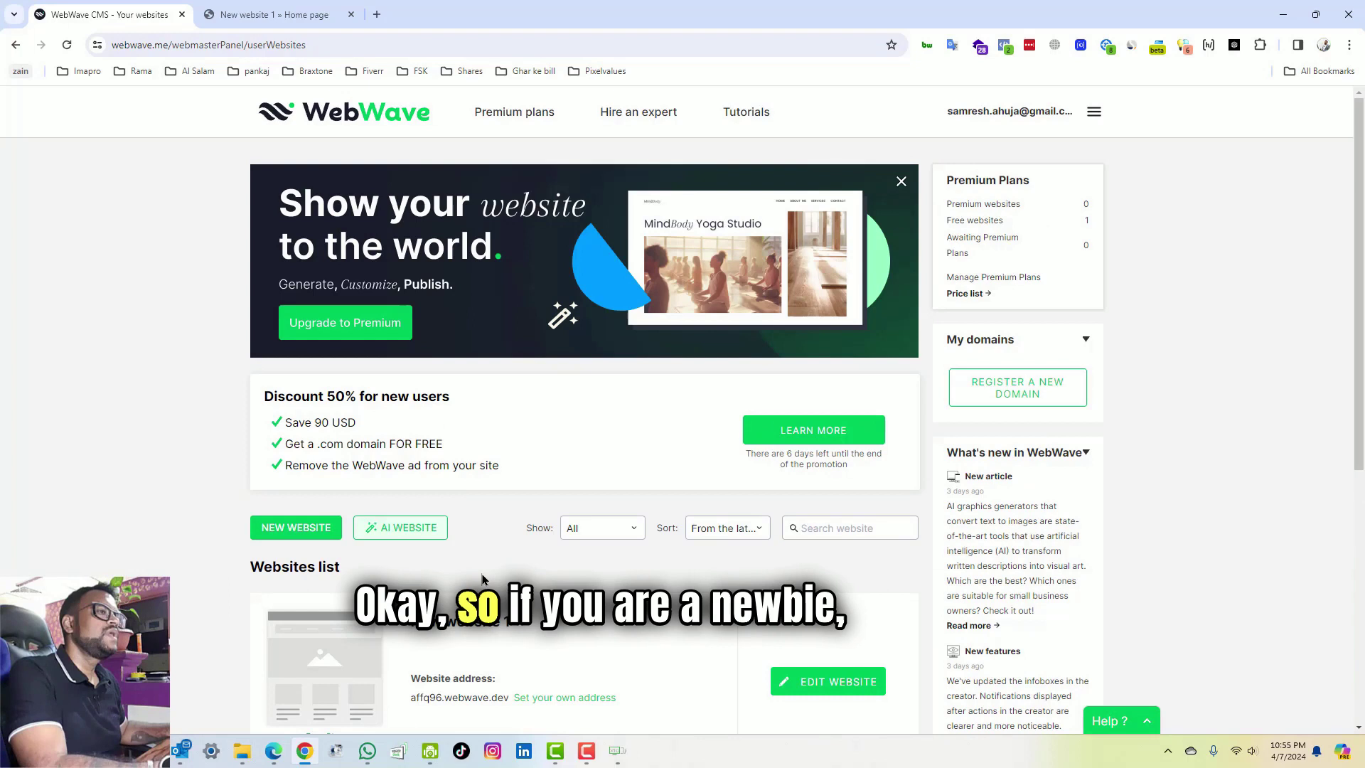
scroll(496, 569, "down", 1)
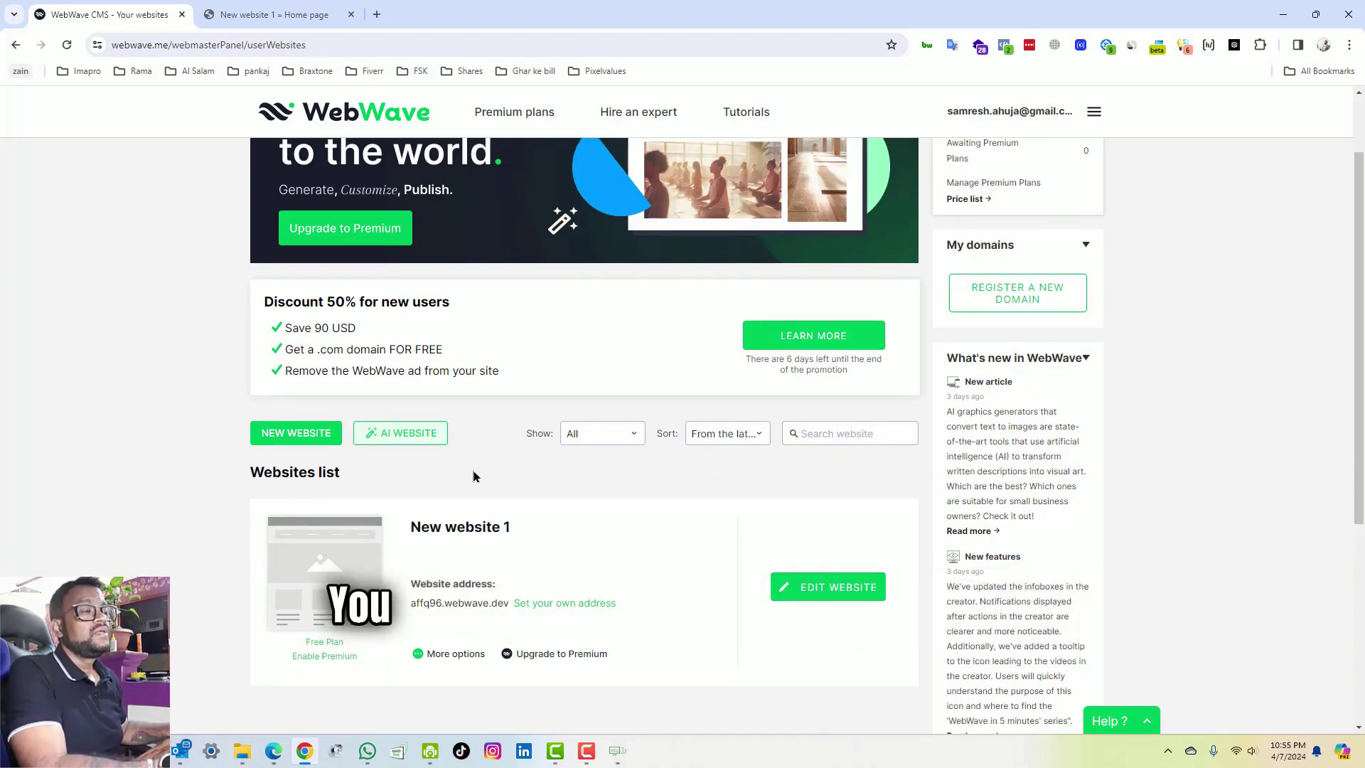
left_click(403, 441)
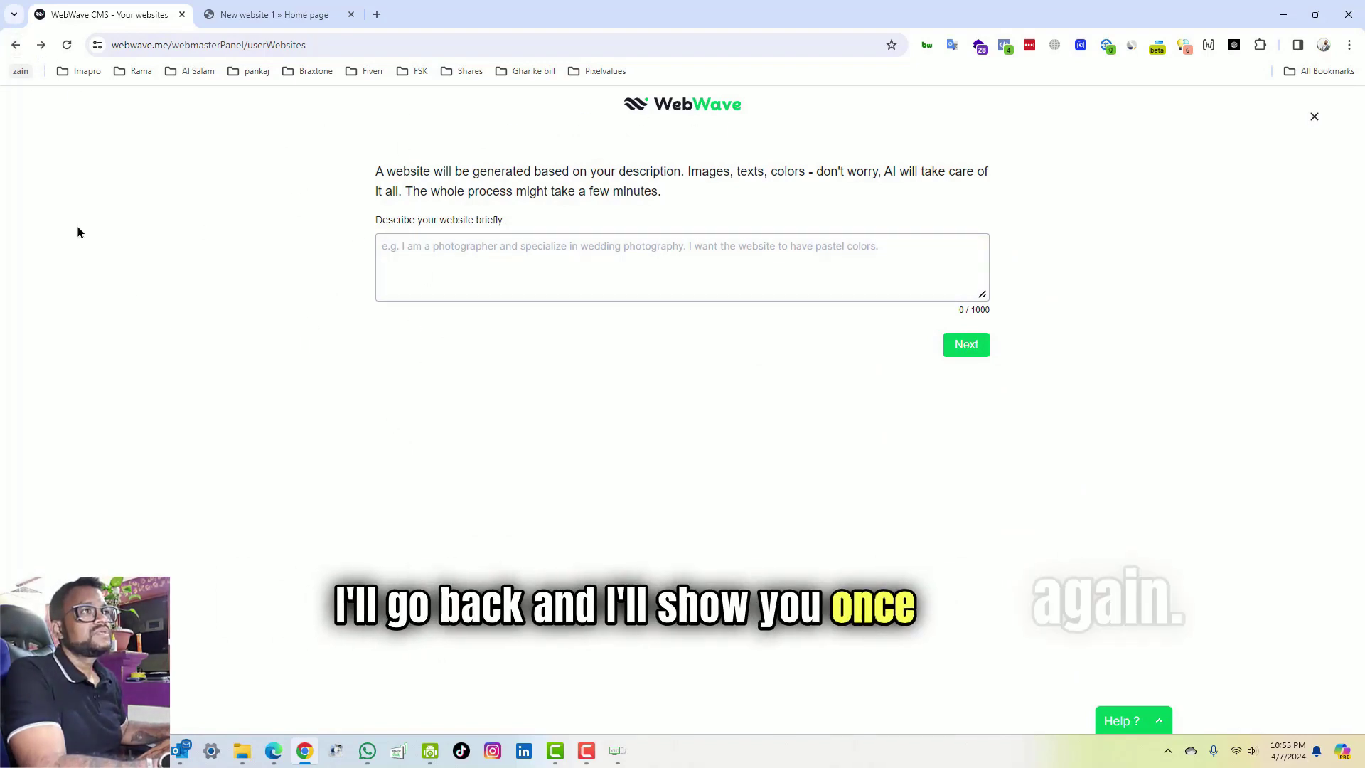
left_click(16, 45)
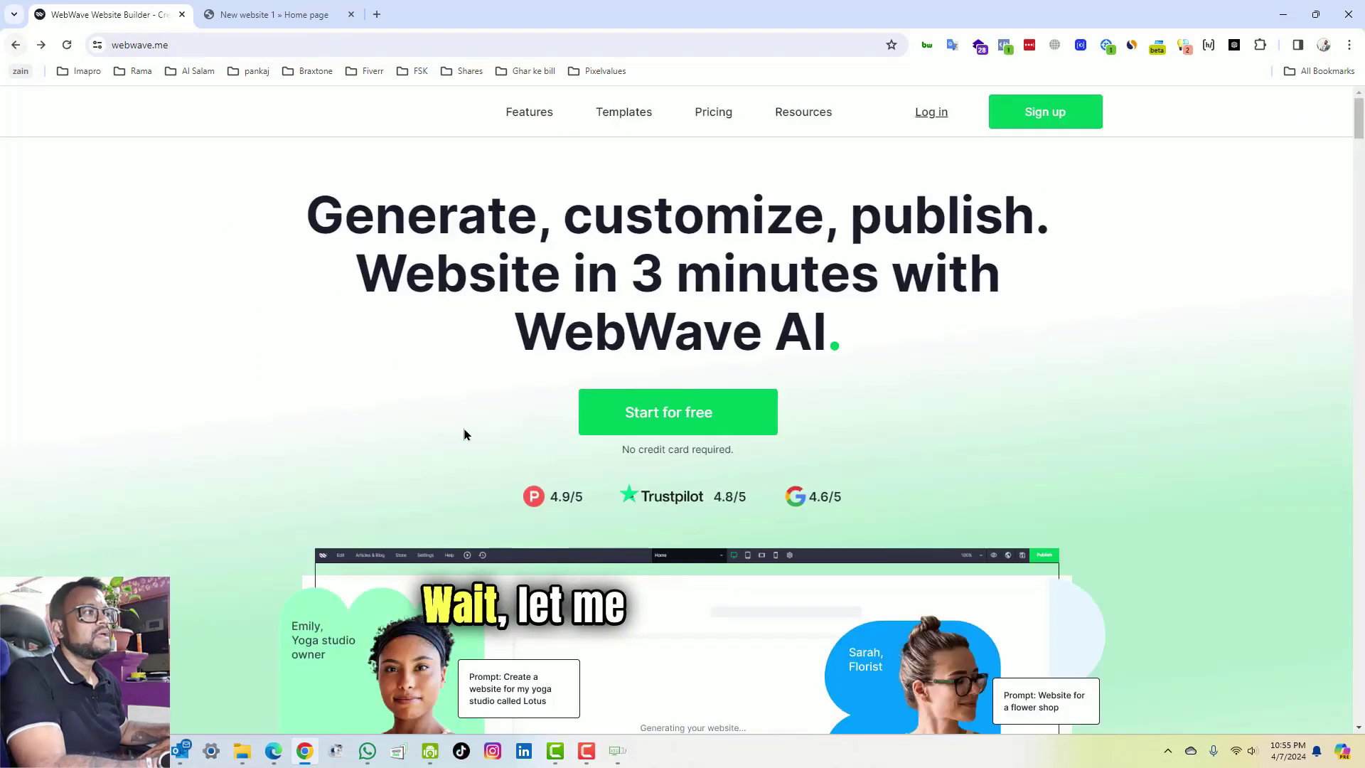
left_click(1010, 117)
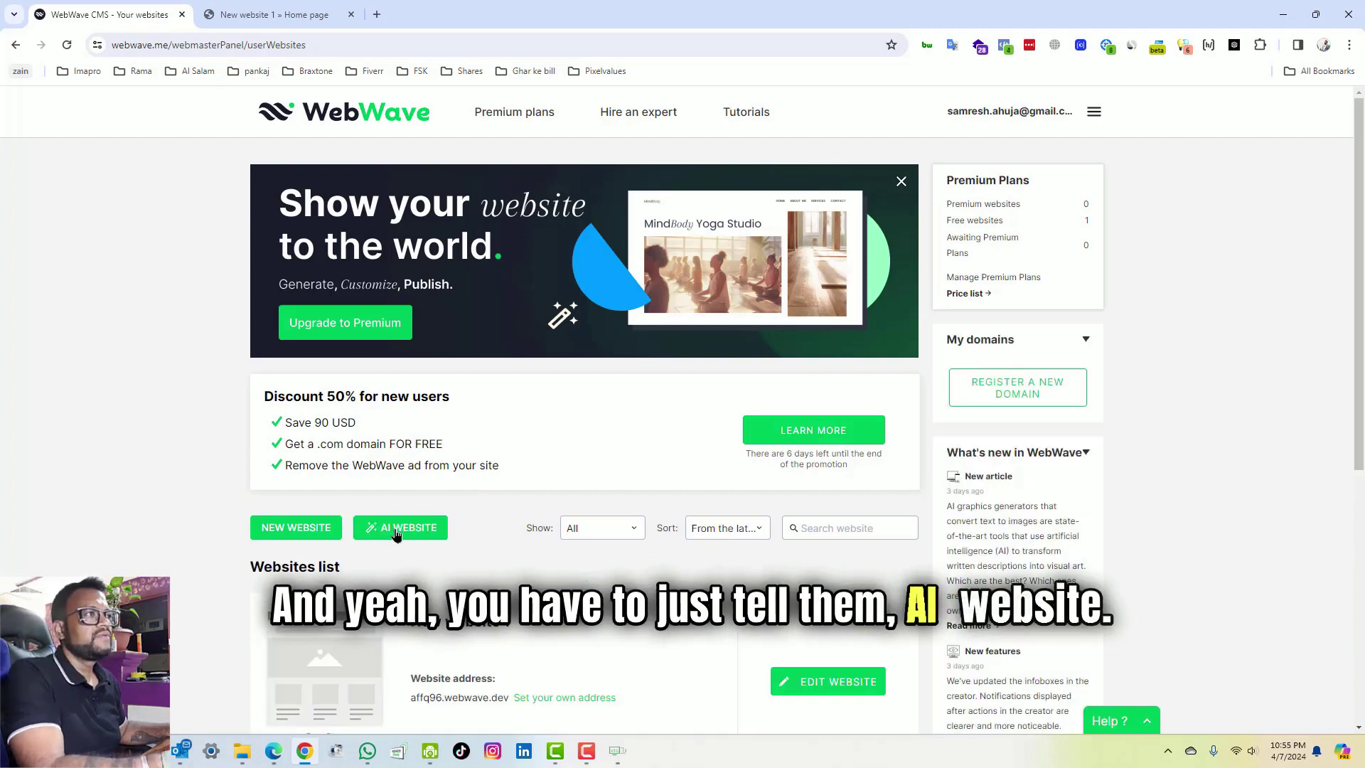
Step: Start an AI website and begin describing a property sales and rental lead-generation site
left_click(397, 528)
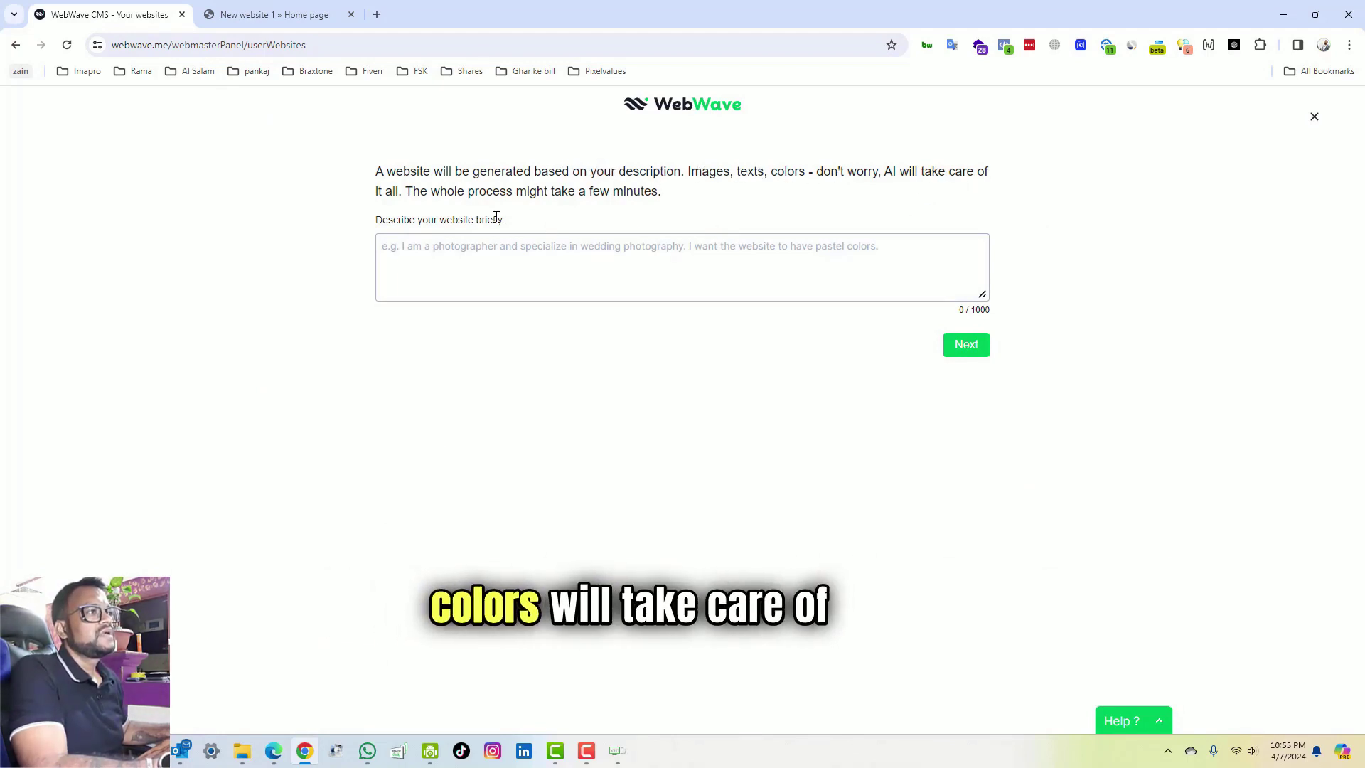
left_click(490, 274)
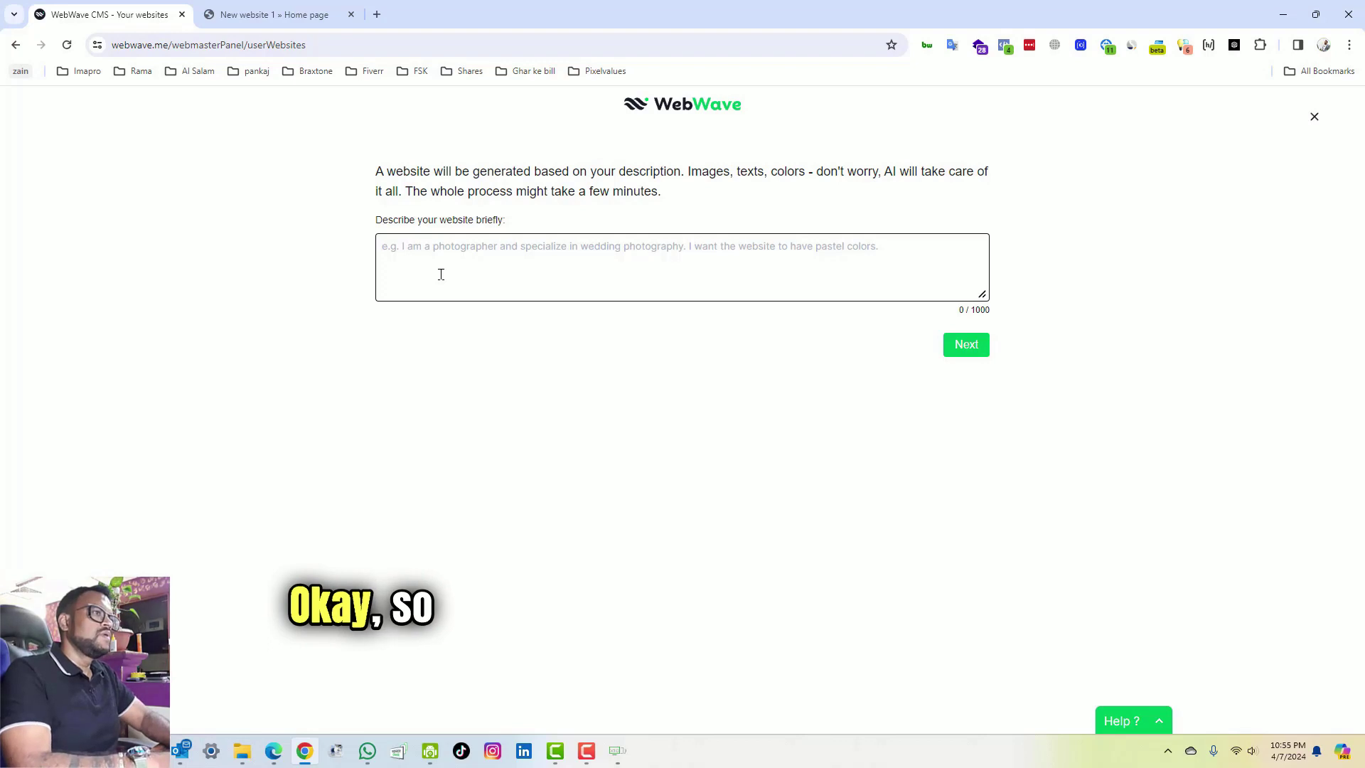
type("my we")
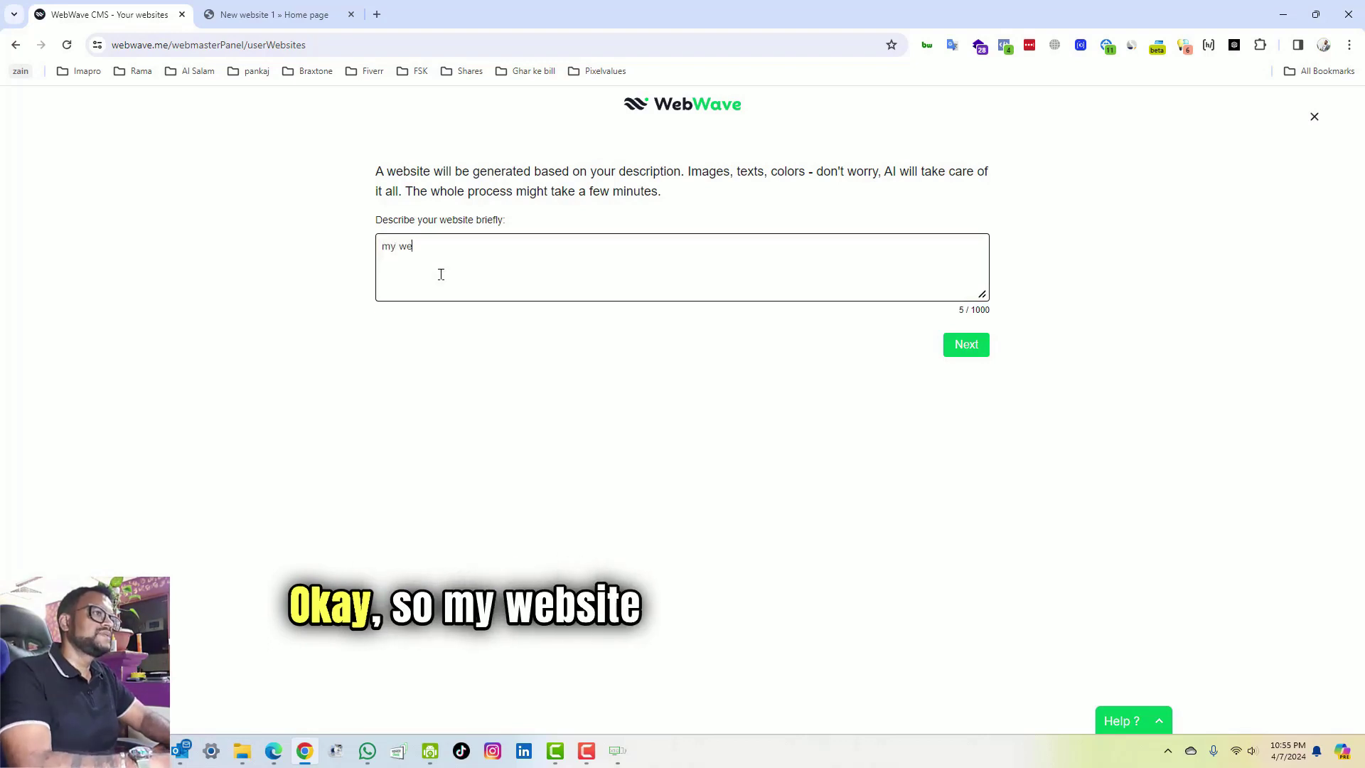
type("bsite sells")
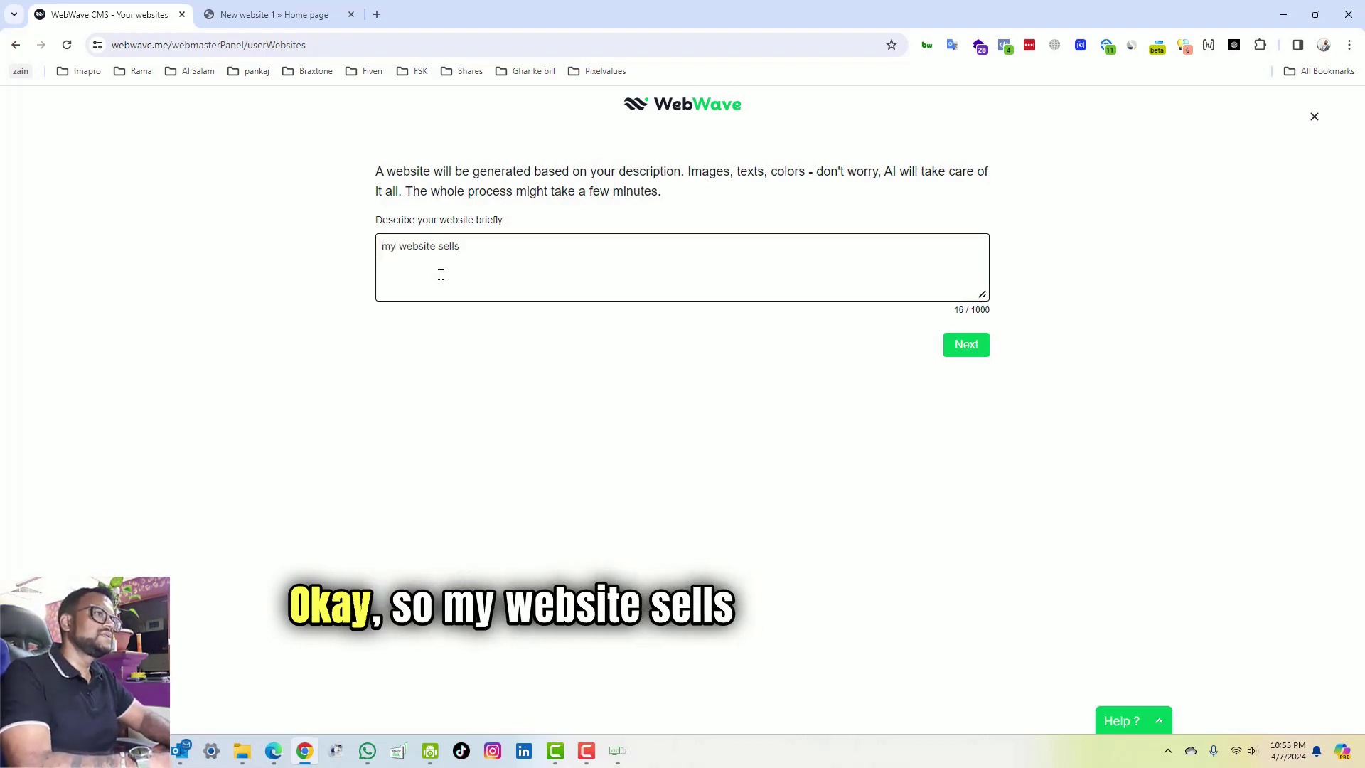
type(" and re")
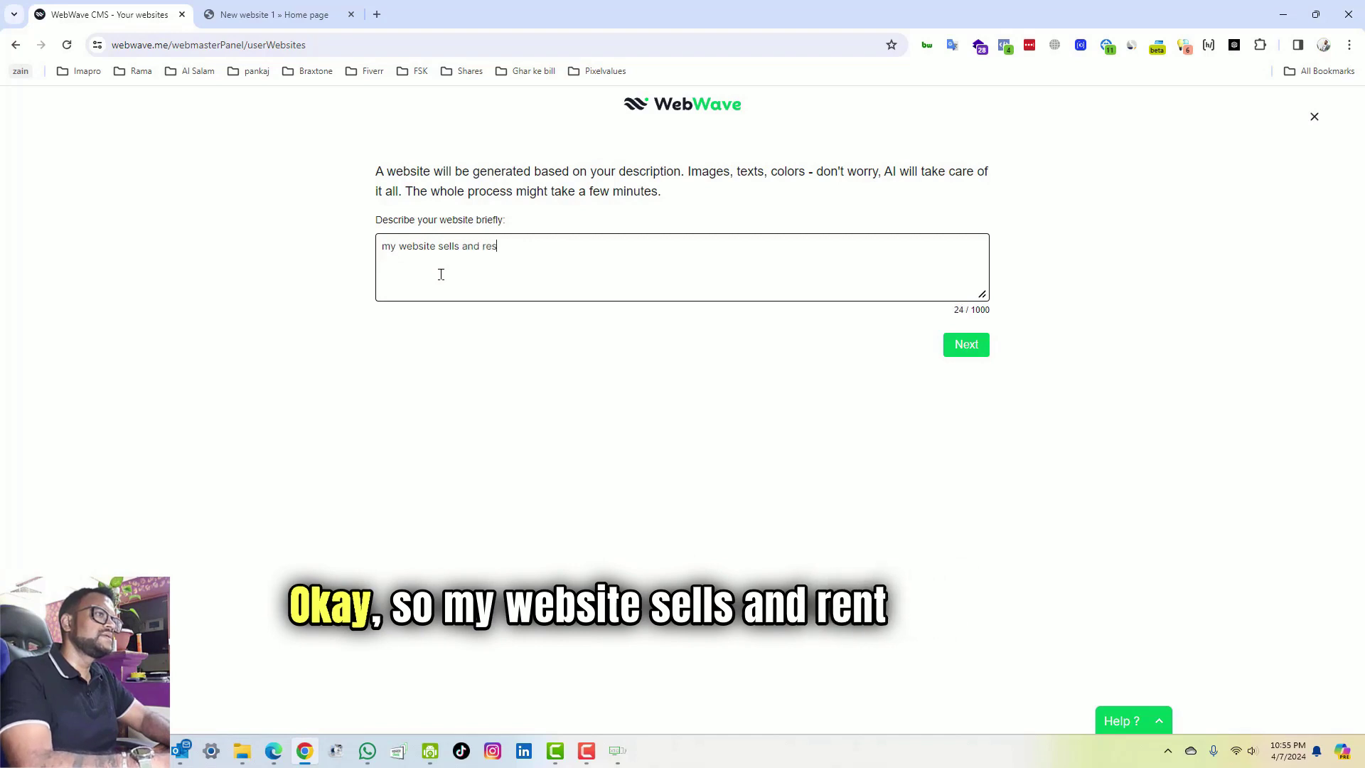
type("nts properties and")
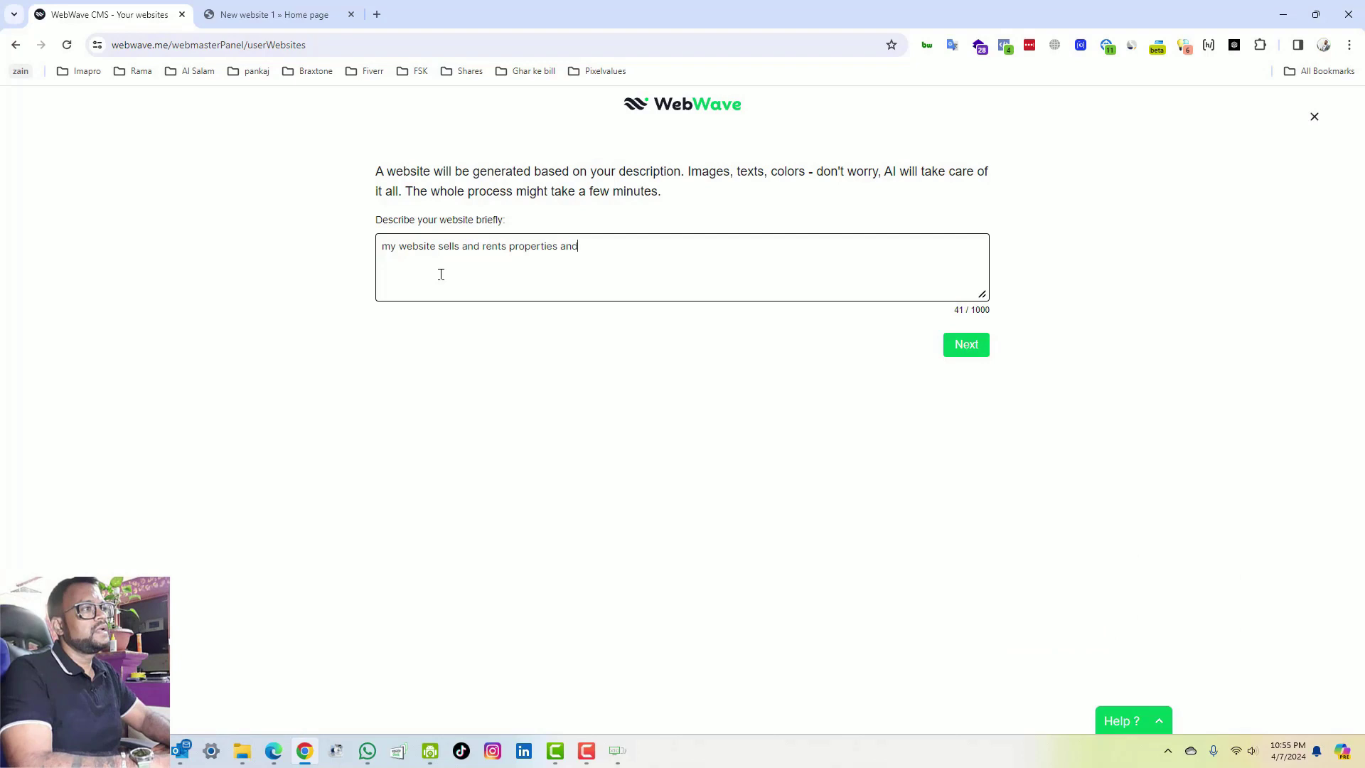
type(" is")
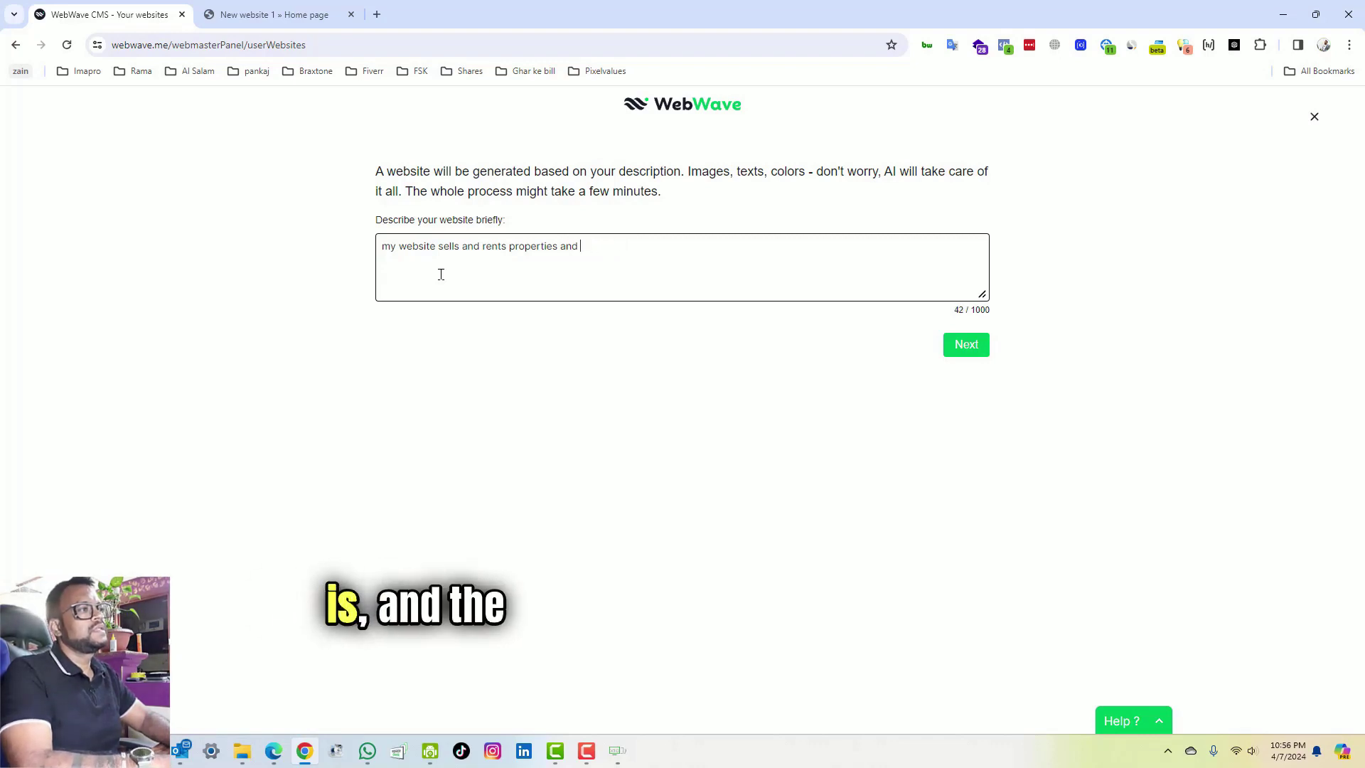
type("the objective is to")
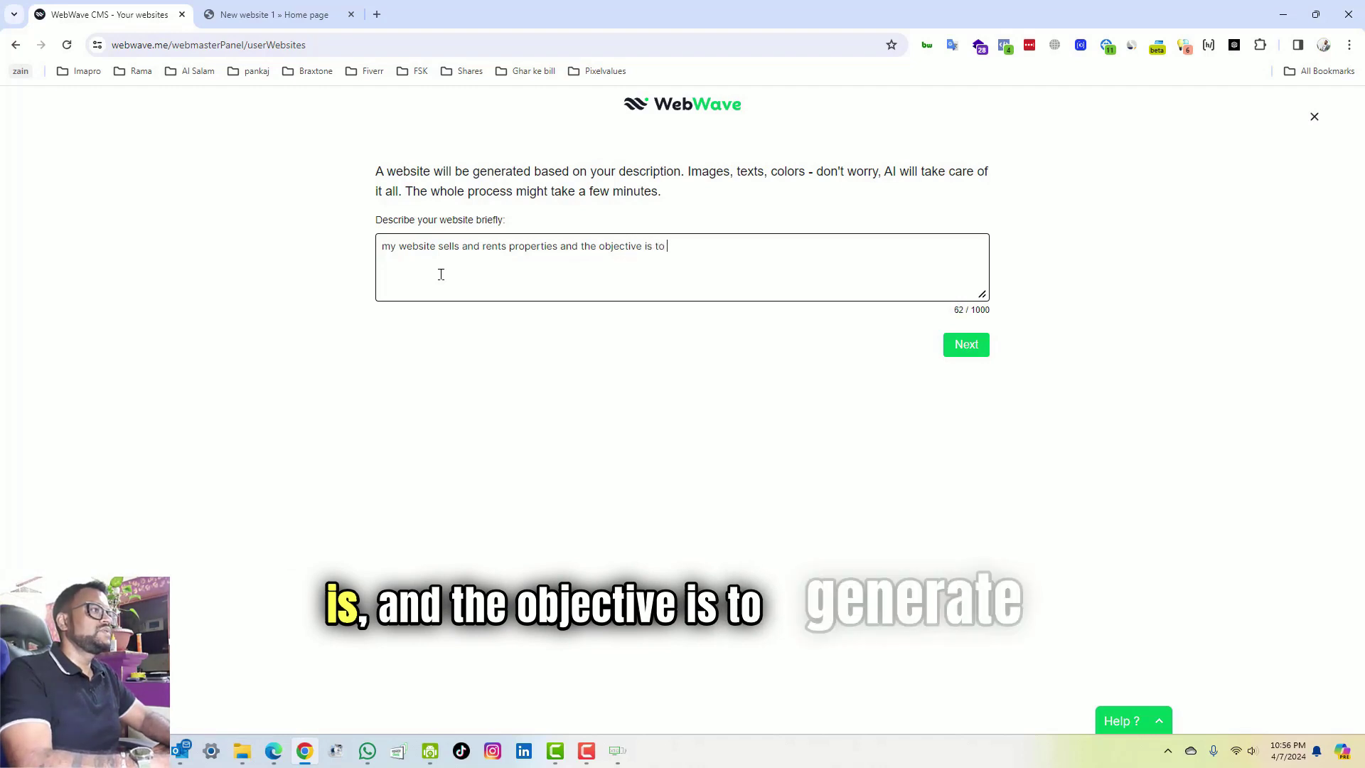
key("BackSpace")
type("to genera")
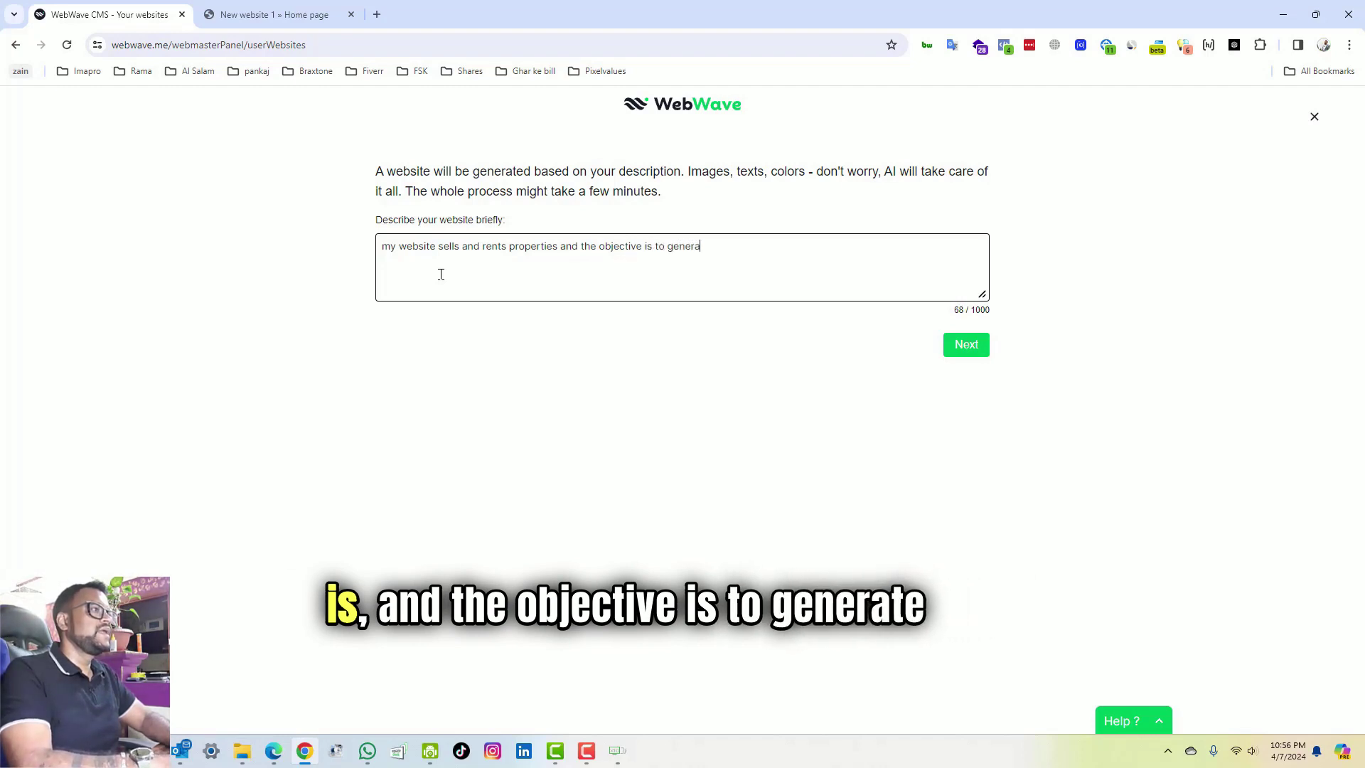
type("te leas")
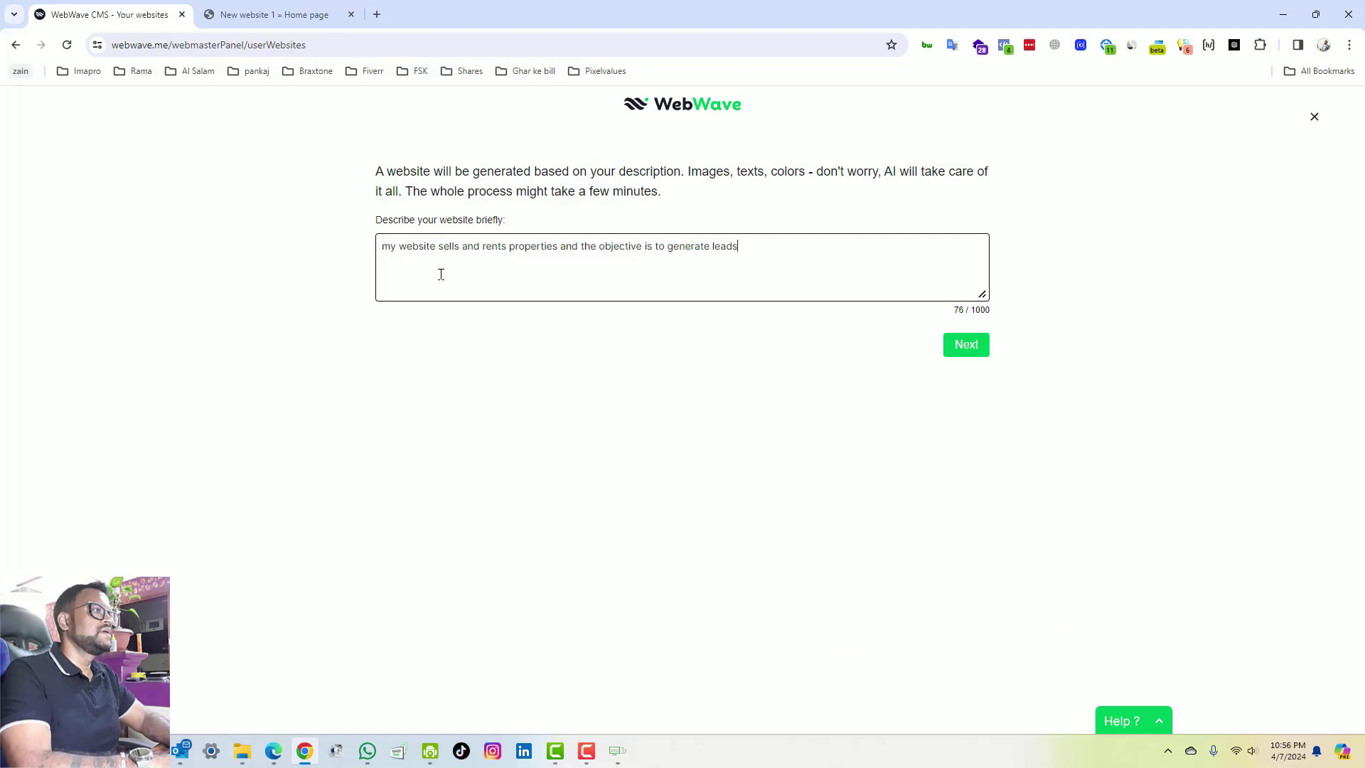
type("ha")
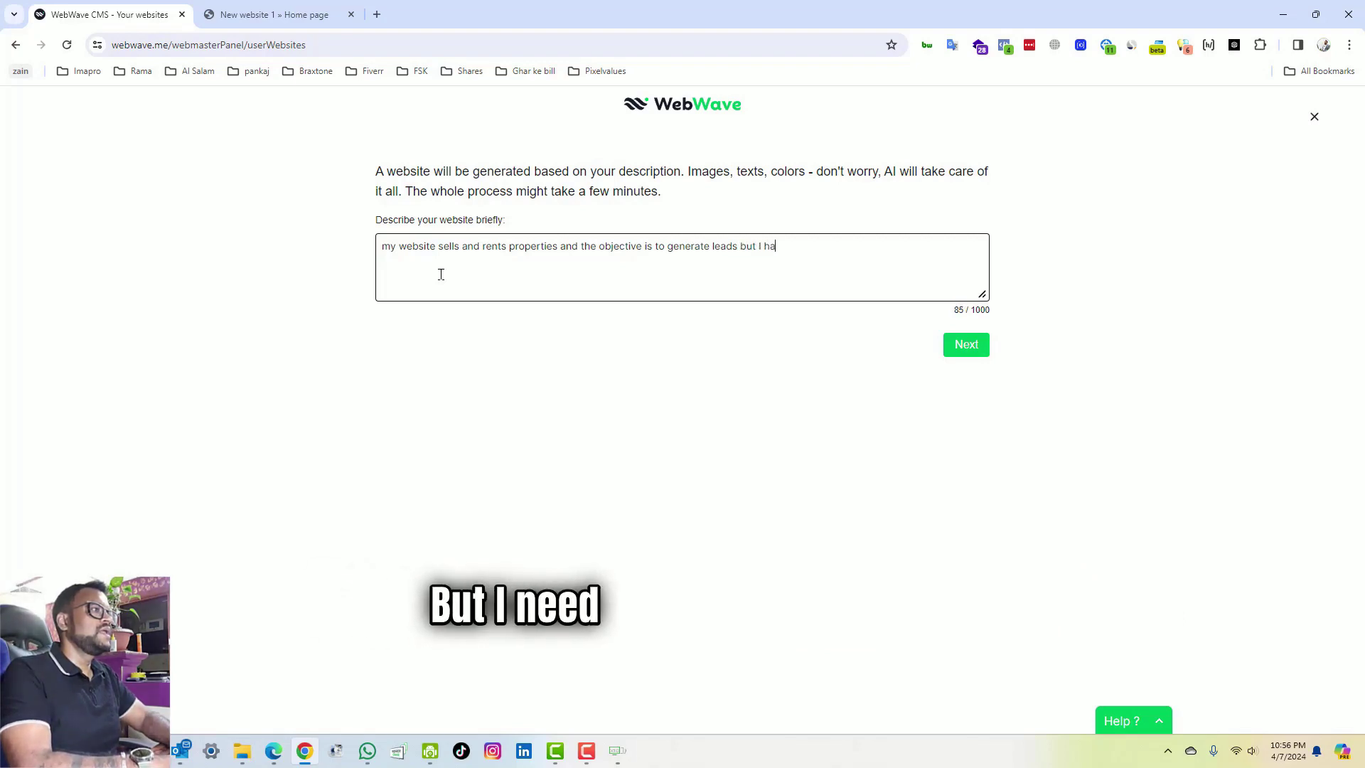
key("BackSpace")
key("BackSpace")
type("need the functionali")
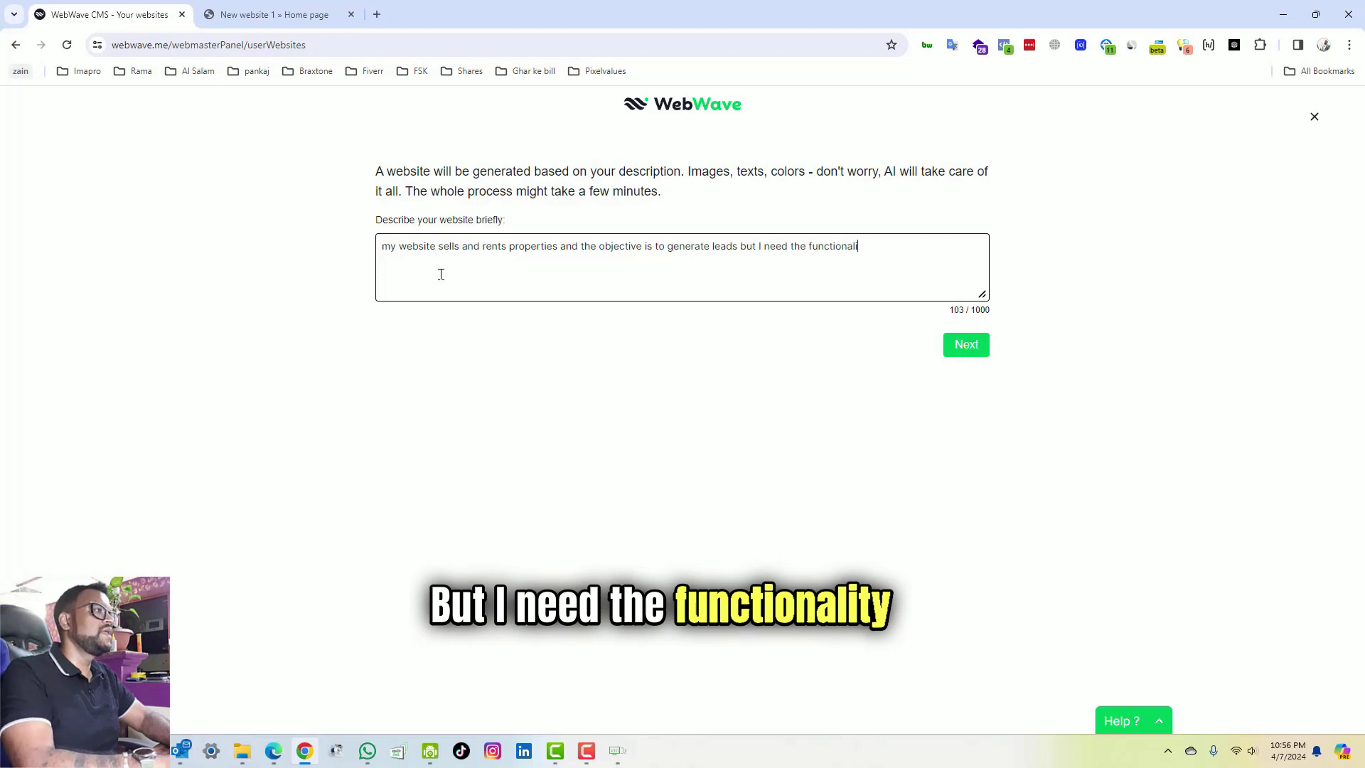
type("ty of lis")
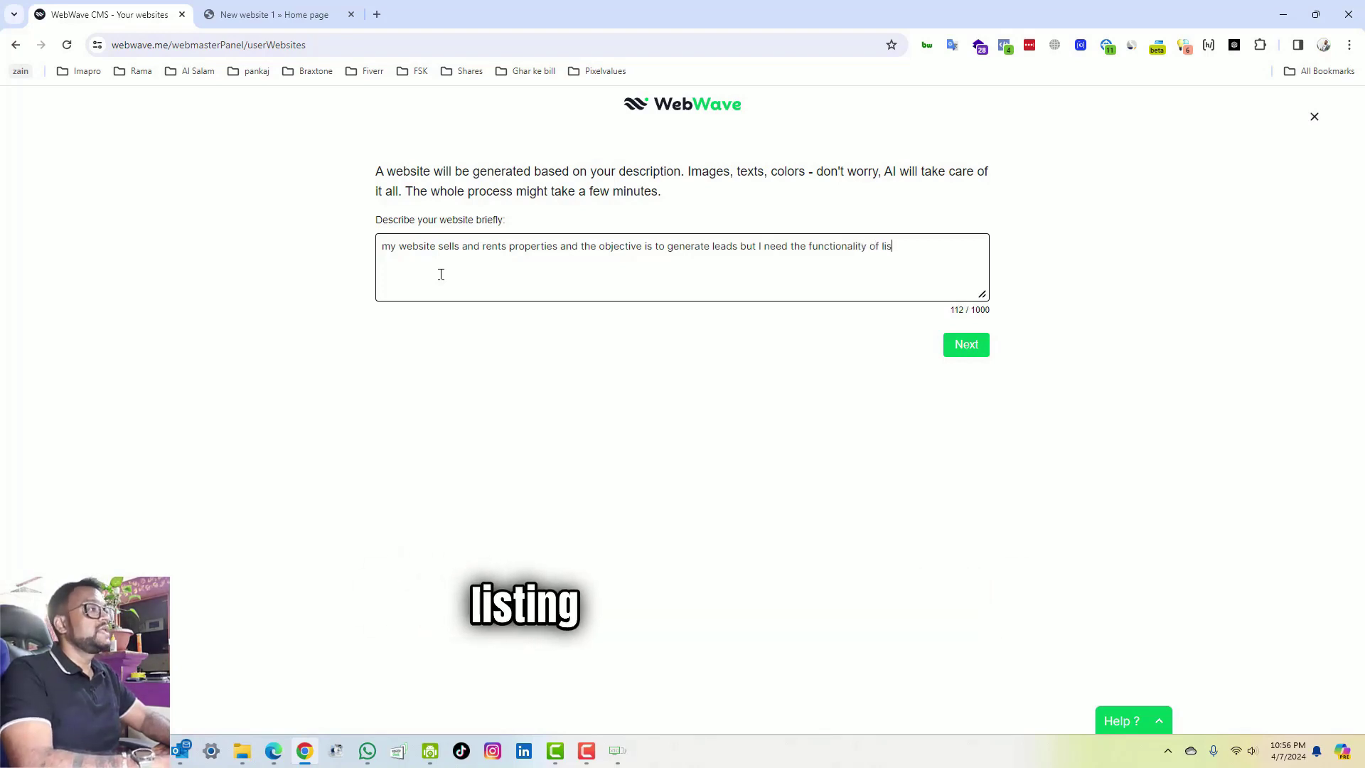
type("ting my pro")
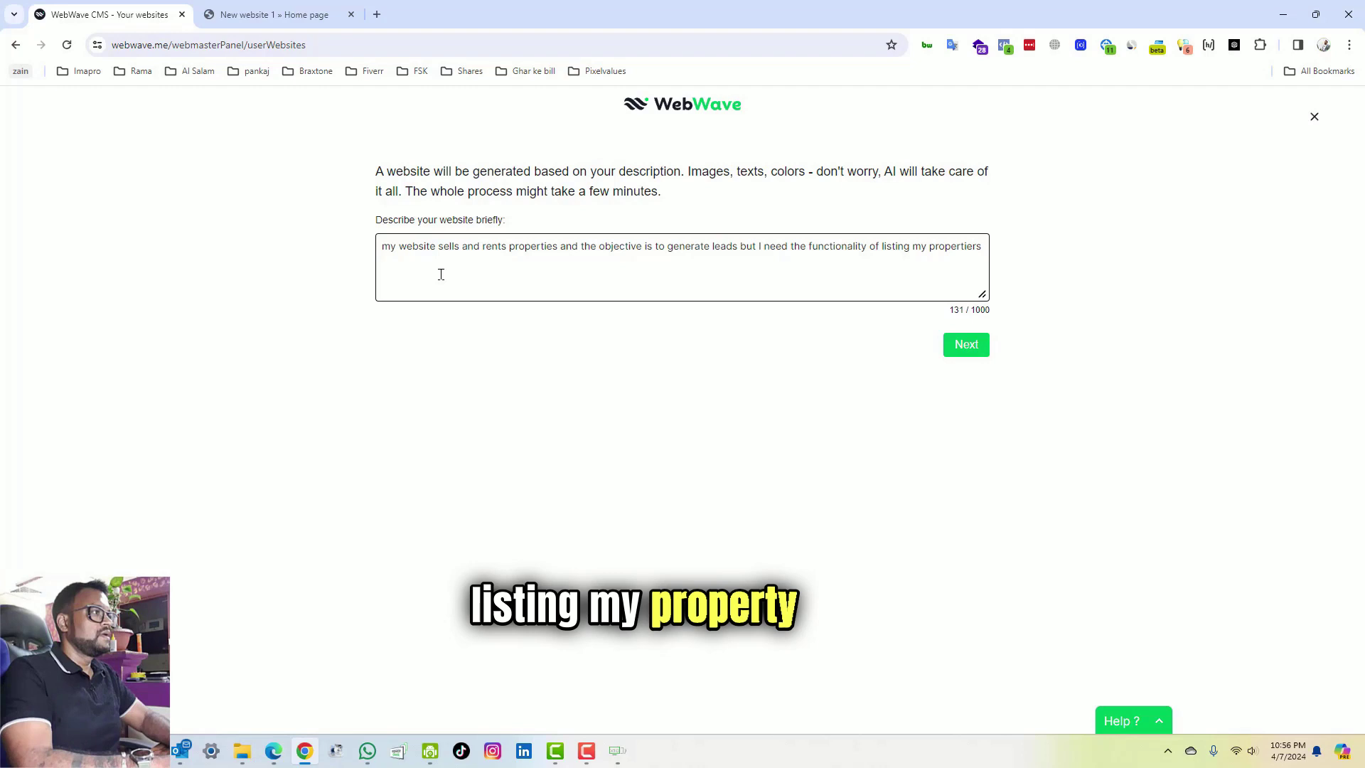
Step: Finish the description so it ends '...the functionality of listing my properties on it'
type("perties on it")
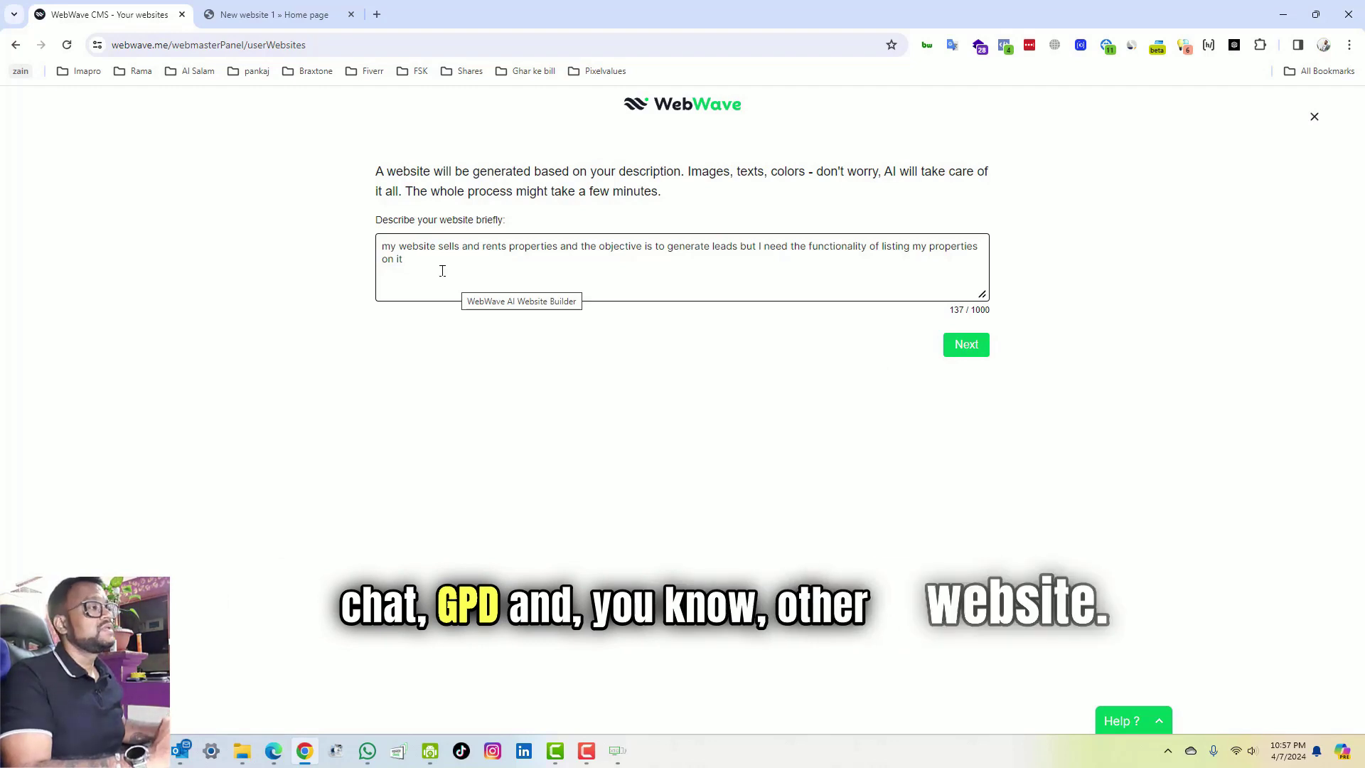
Step: Submit the description, choose the Minimalist style and generate the Dream Property Solutions site
left_click(965, 356)
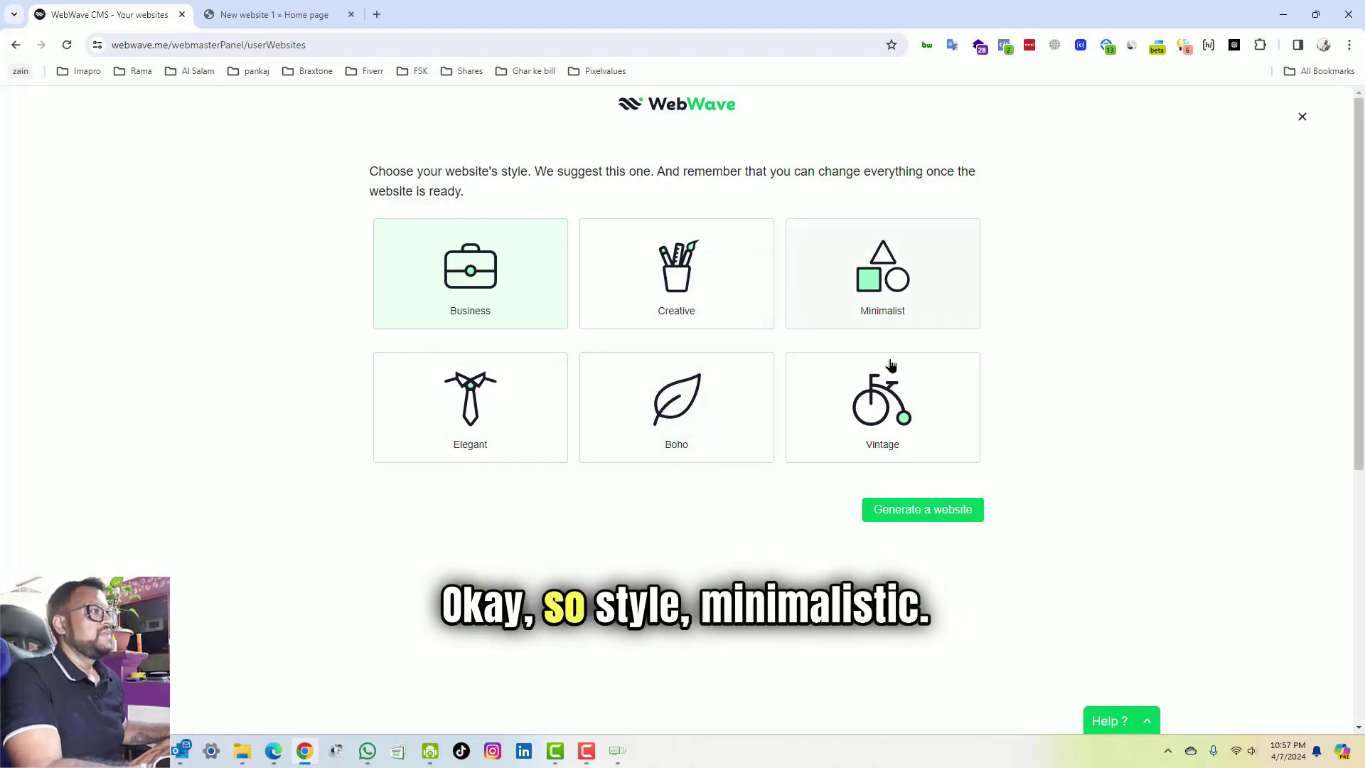
left_click(869, 287)
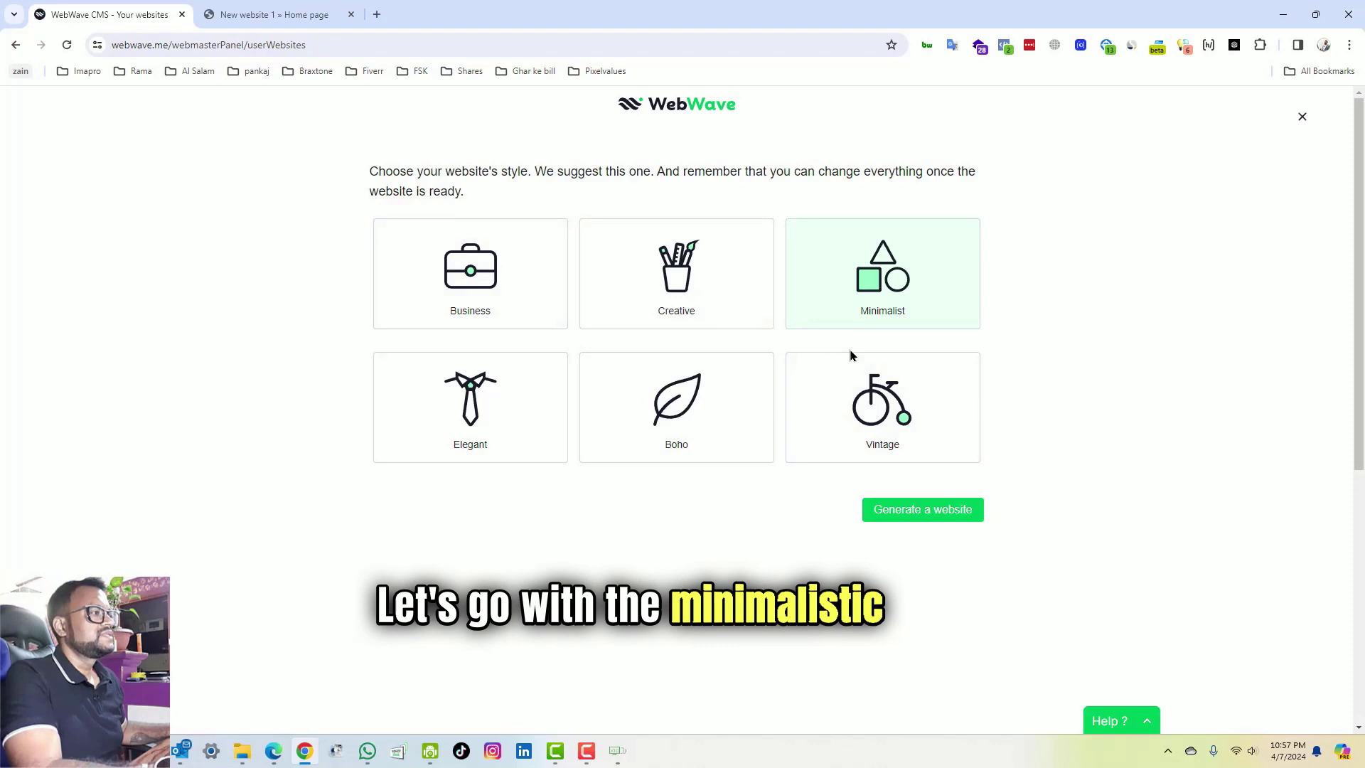
left_click(919, 510)
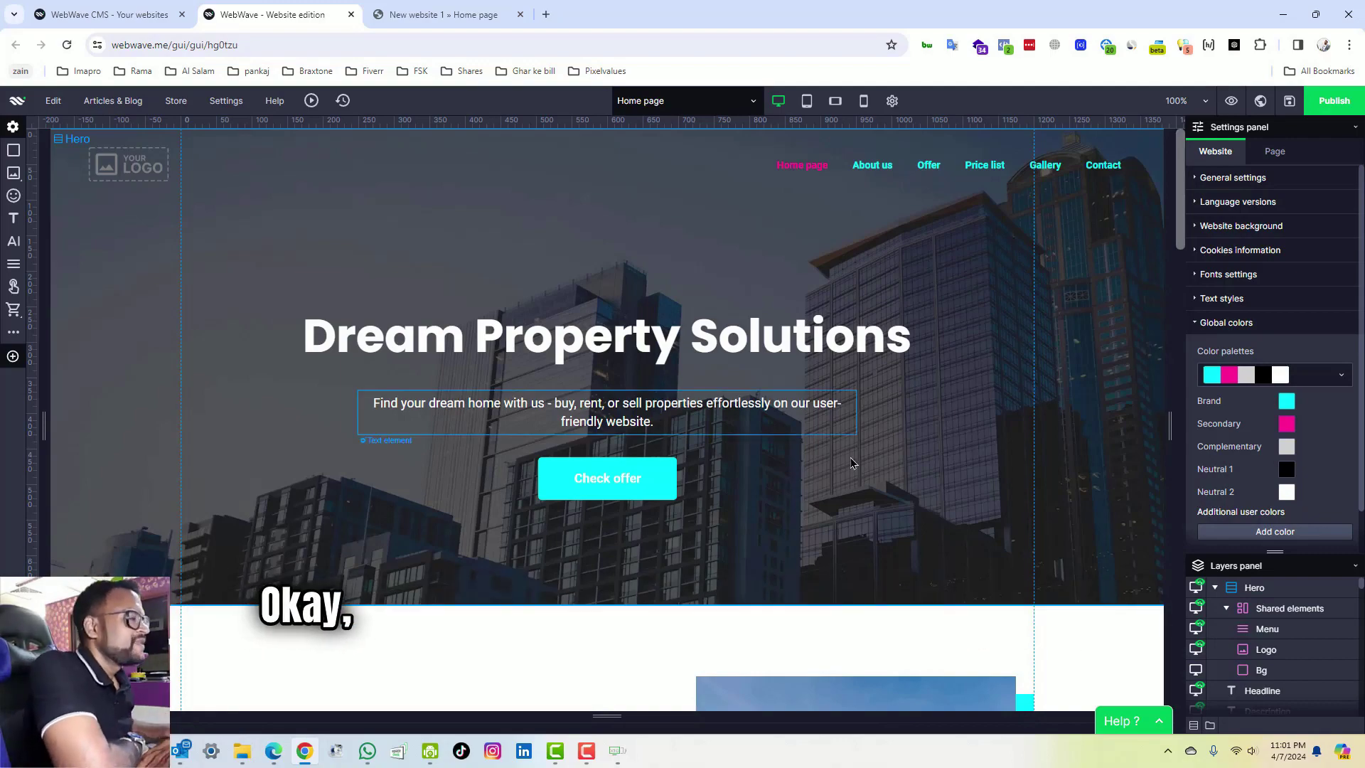
Step: Select the header menu and check its Home page, About us, Offer and Price list items
scroll(854, 497, "down", 5)
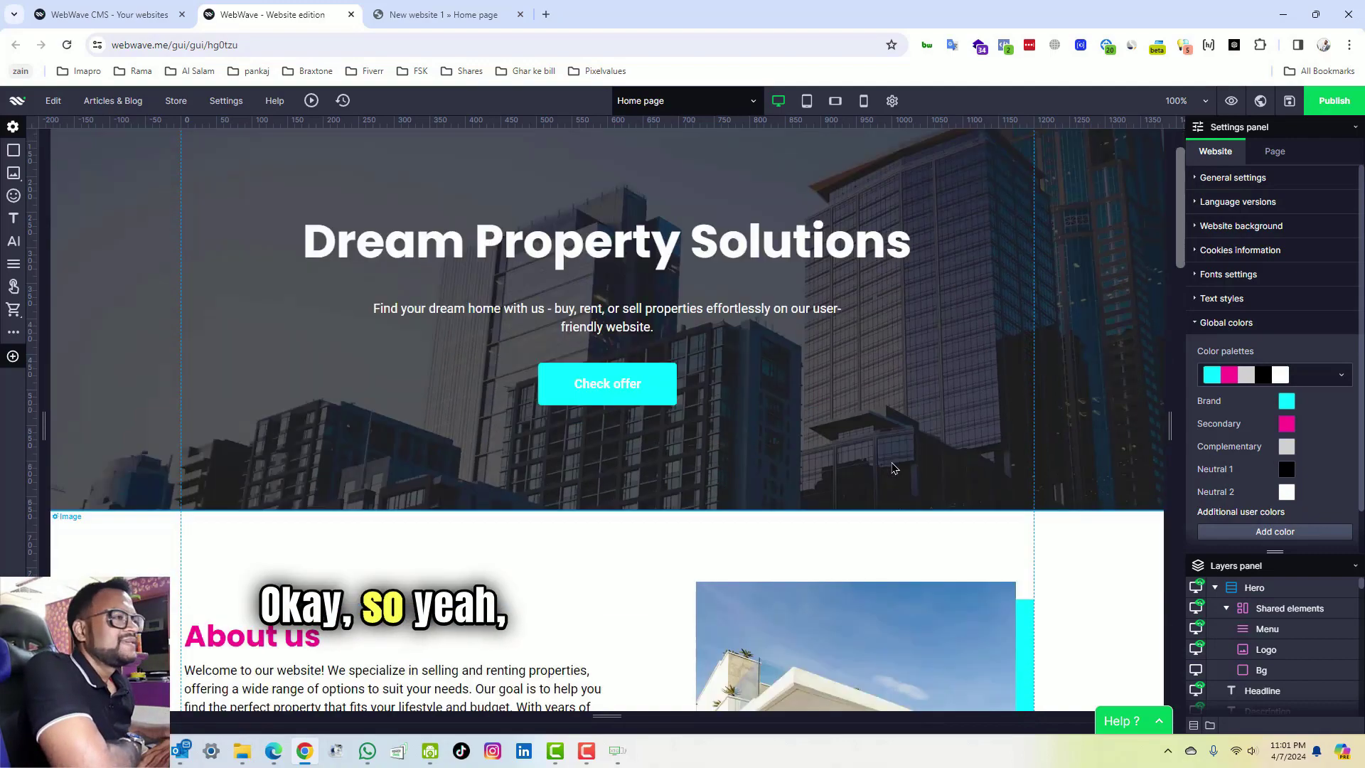
scroll(896, 477, "up", 5)
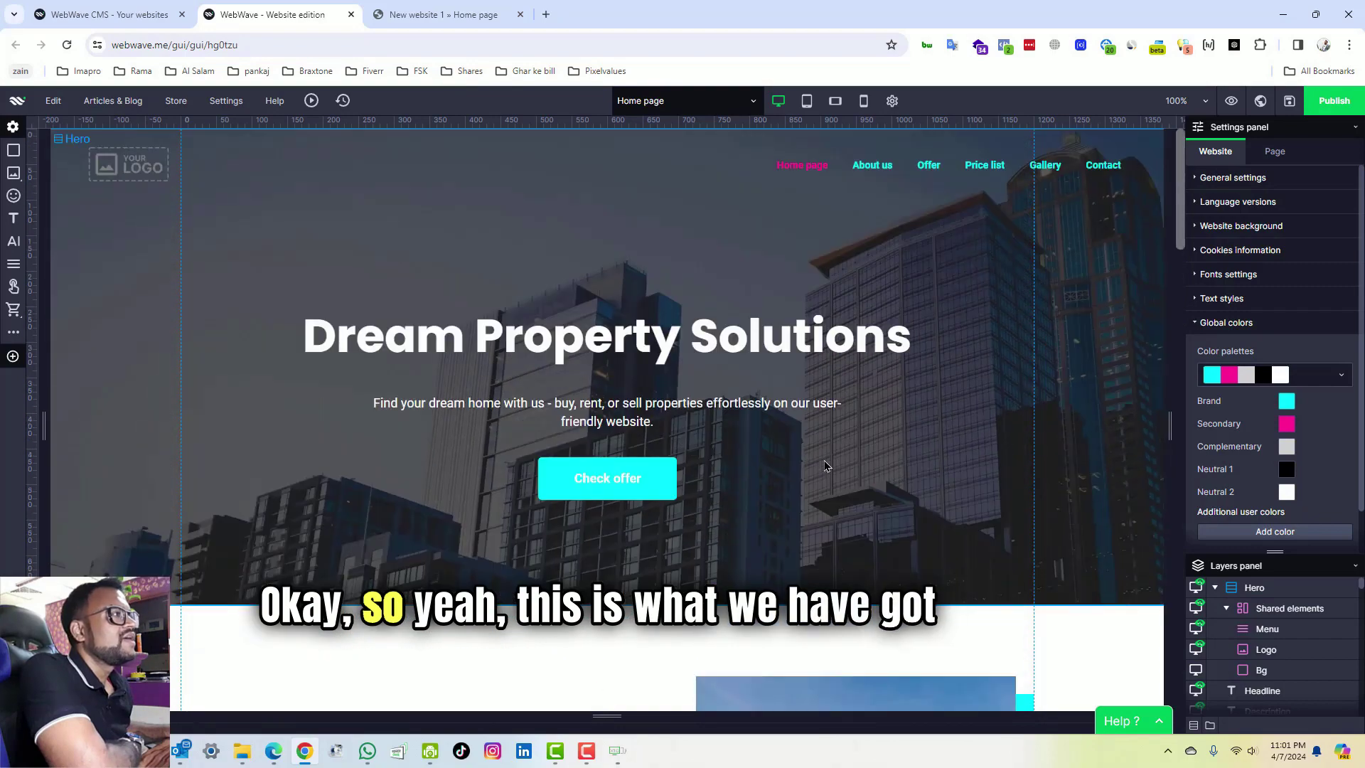
left_click(997, 175)
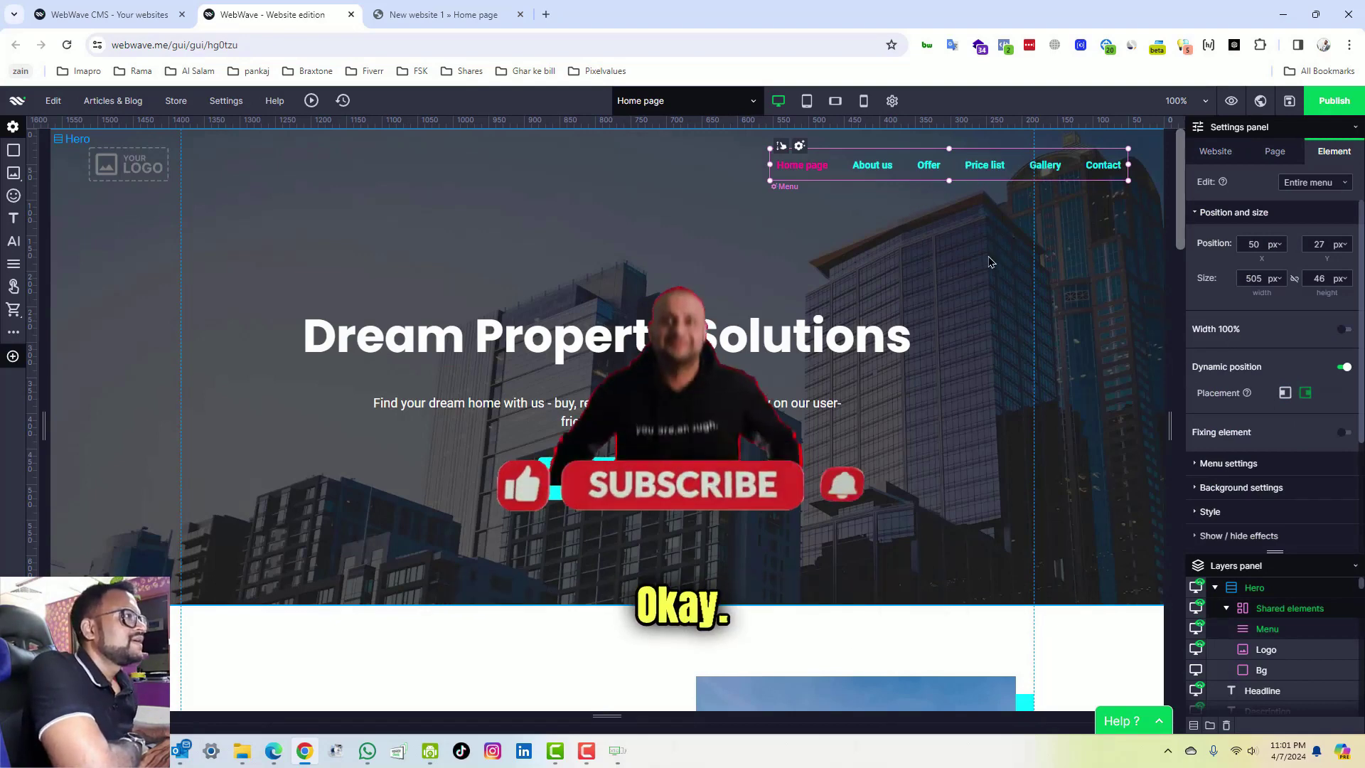
left_click(809, 164)
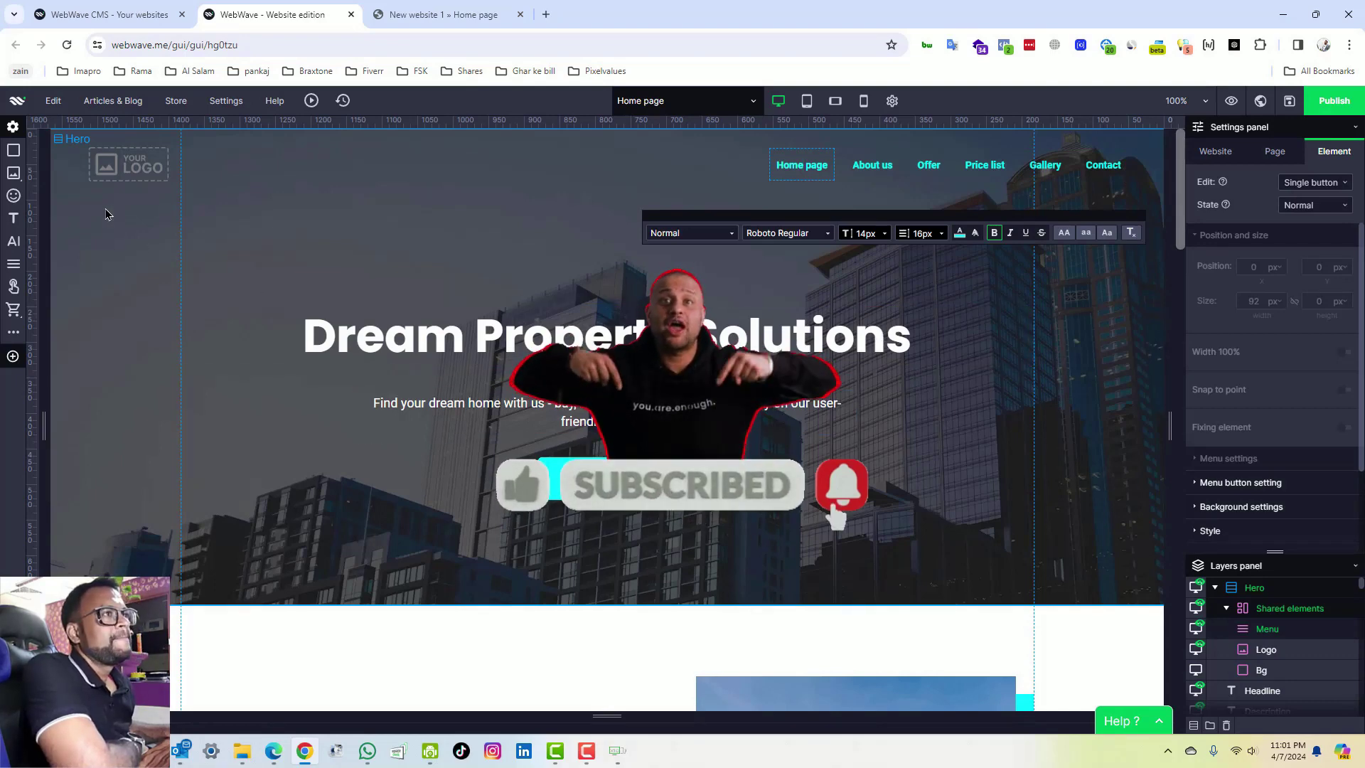
left_click(879, 167)
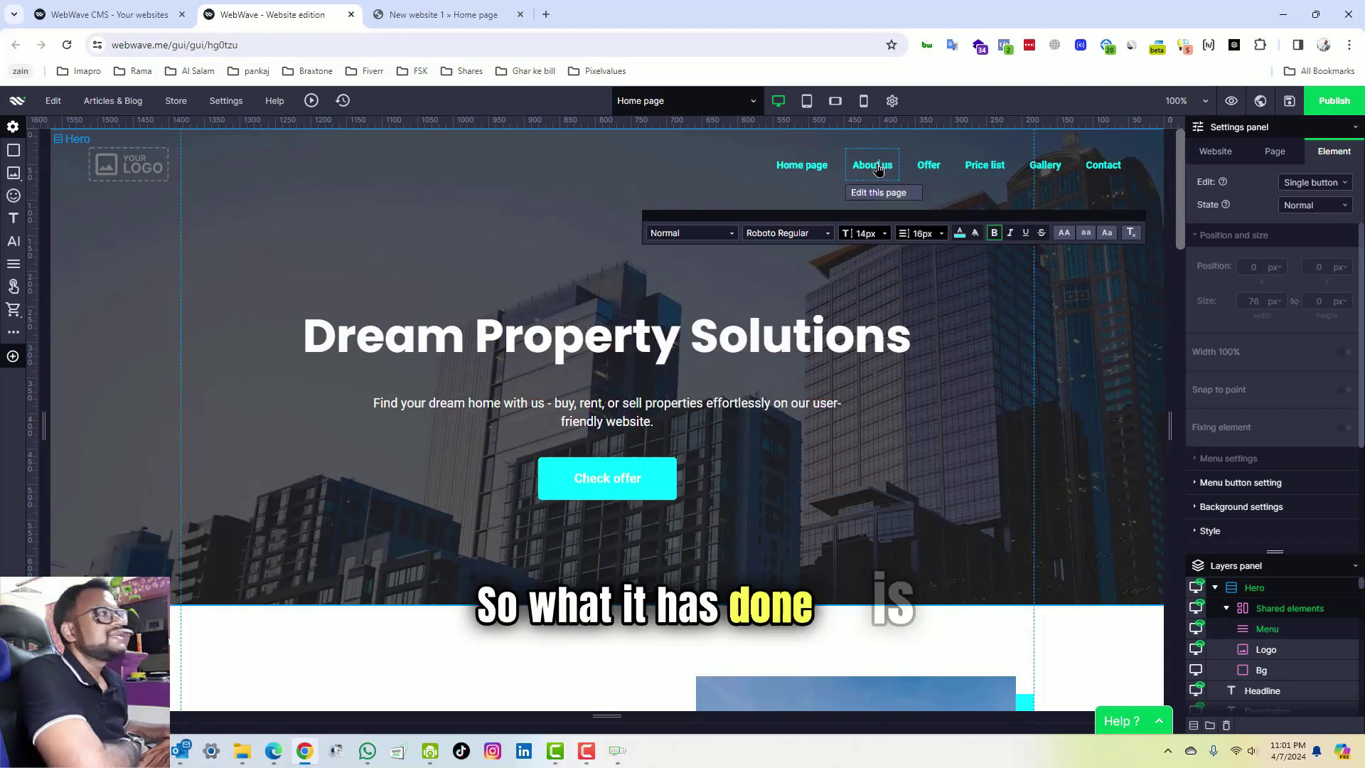
left_click(928, 165)
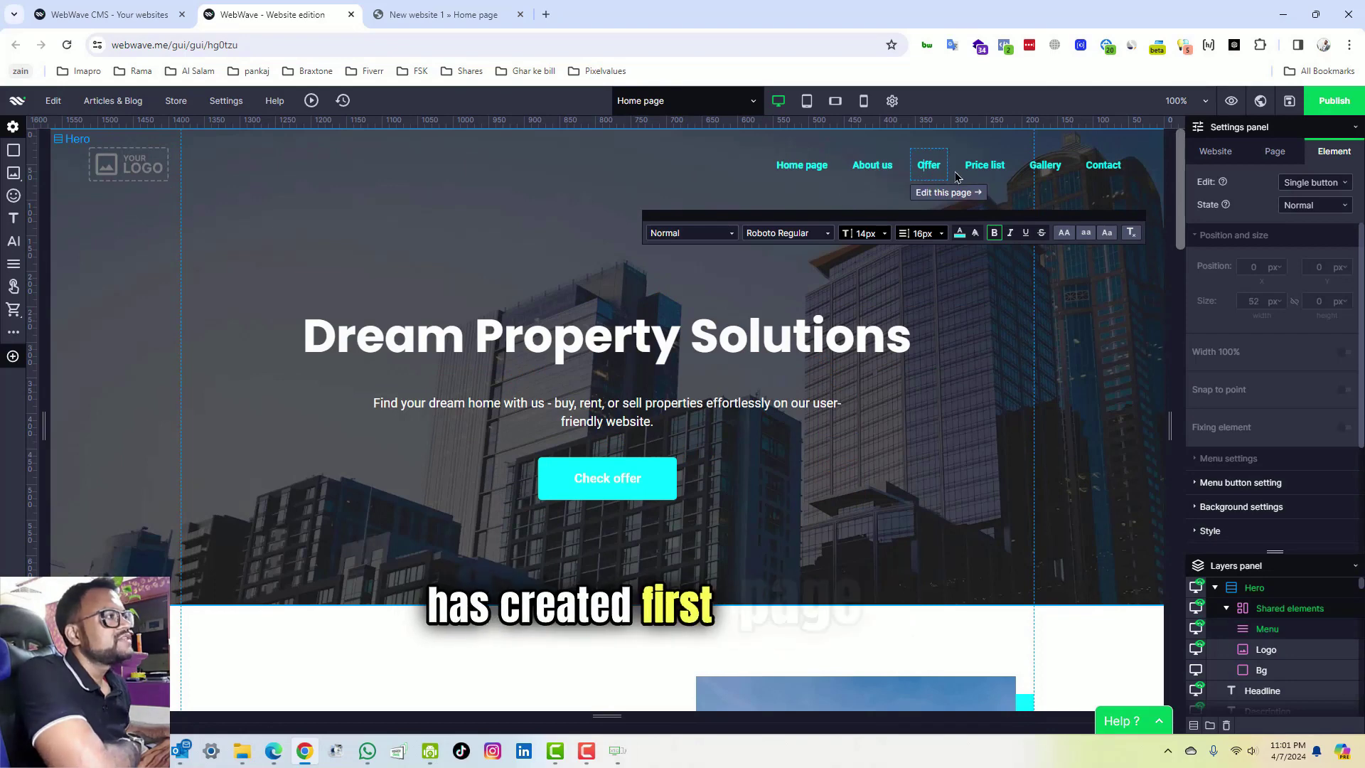
left_click(985, 165)
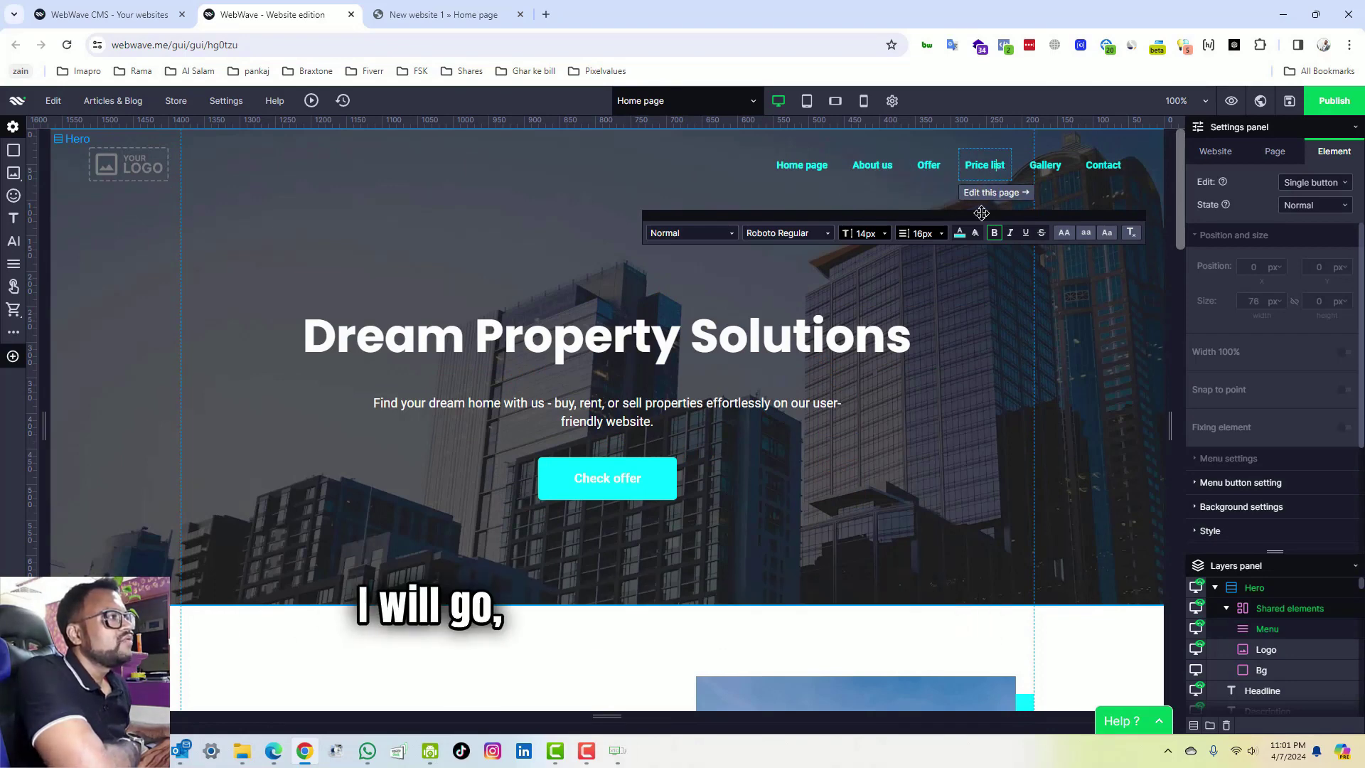
Step: Open the Price list page for editing and select its group of three pricing cards
left_click(983, 193)
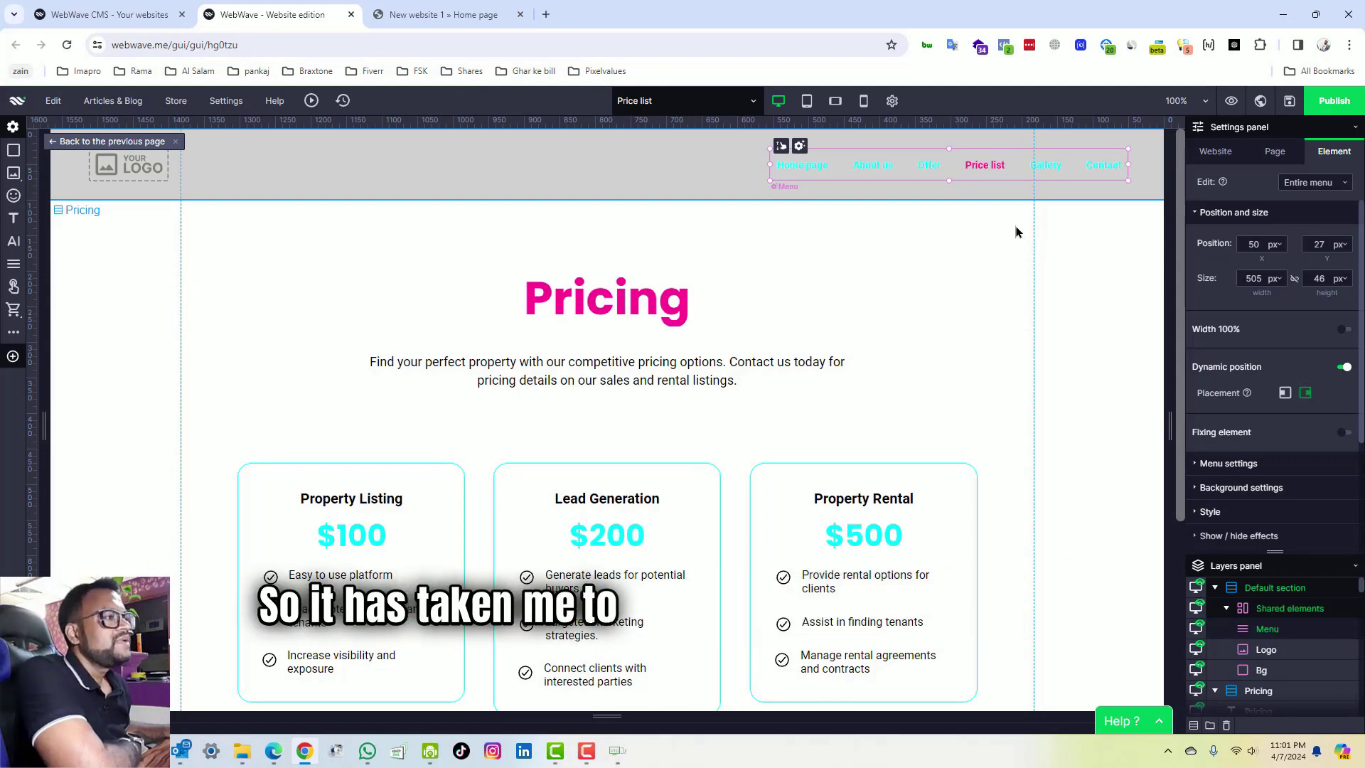
scroll(703, 492, "down", 3)
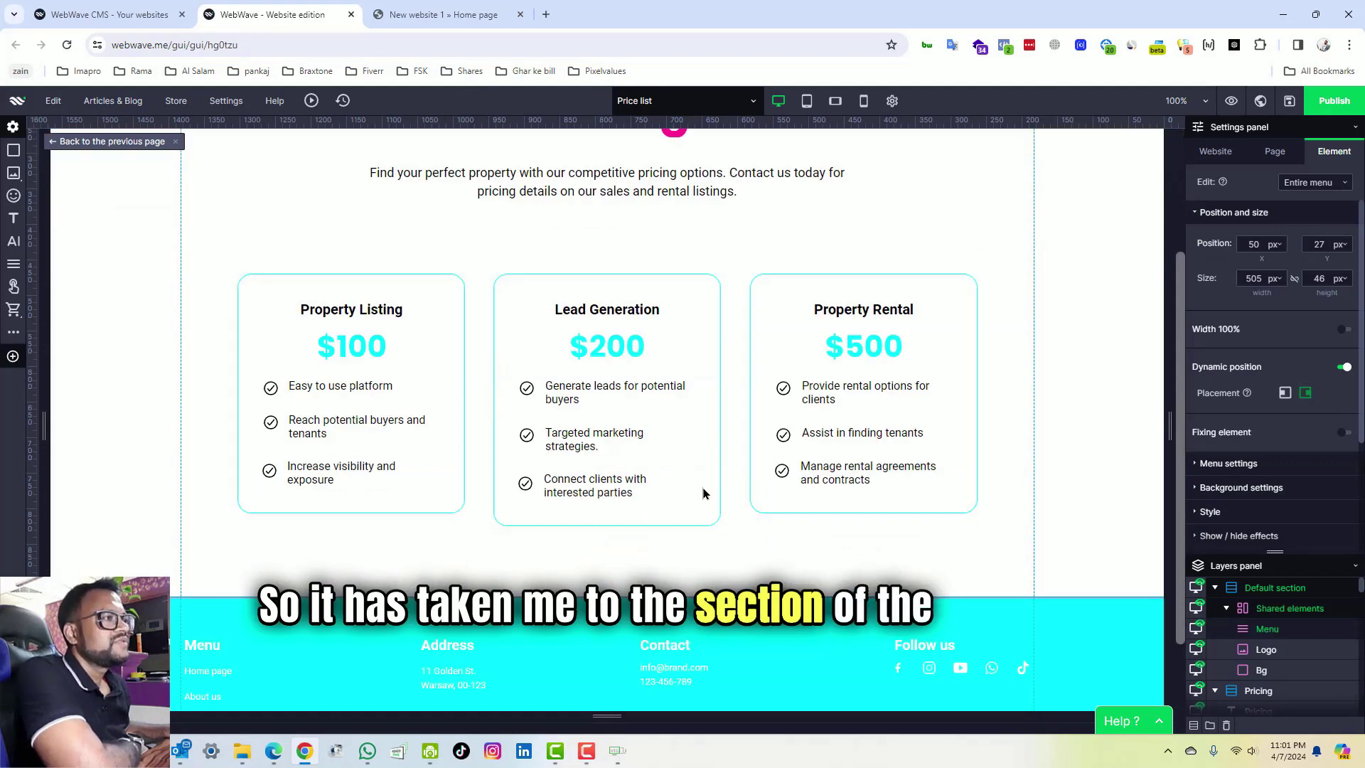
left_click(591, 322)
left_click(771, 325)
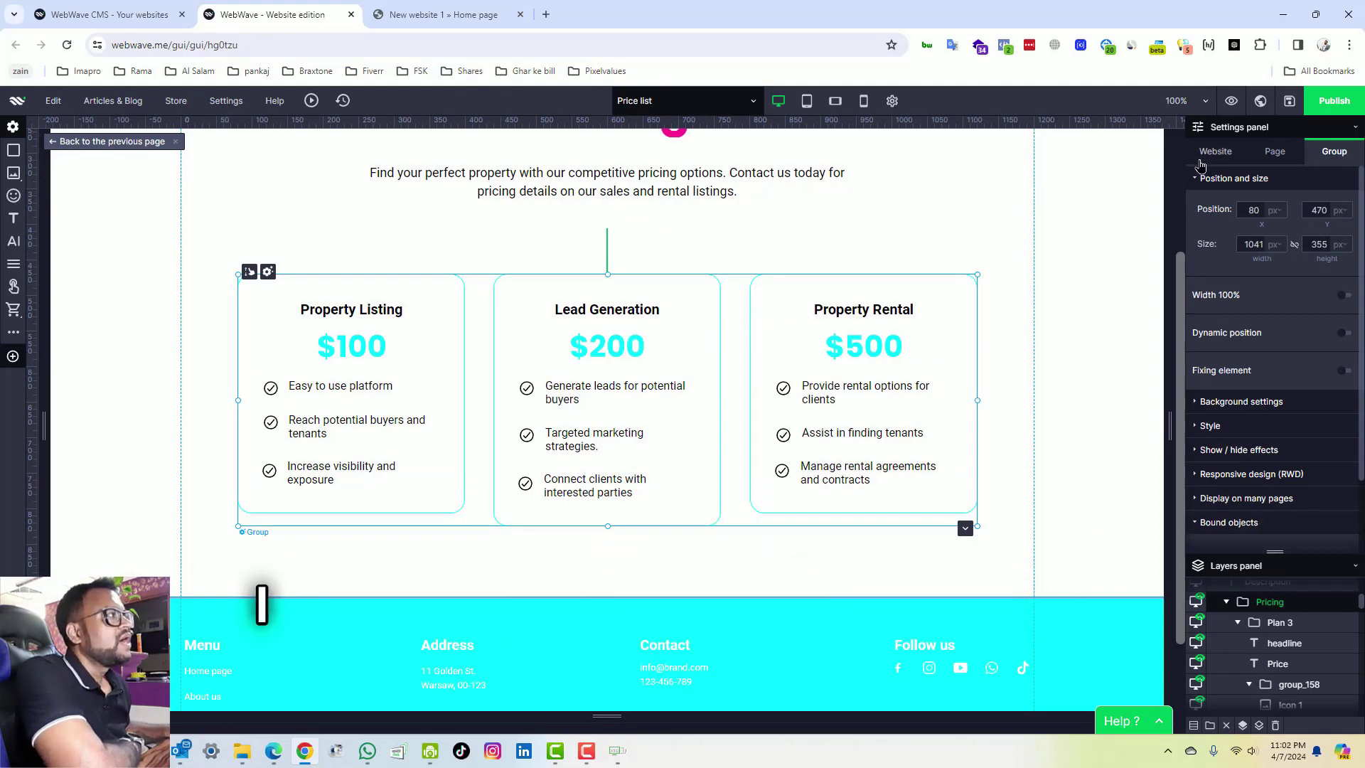
Step: Preview the site, looking over the Offer and About us pages before returning Home
left_click(1232, 100)
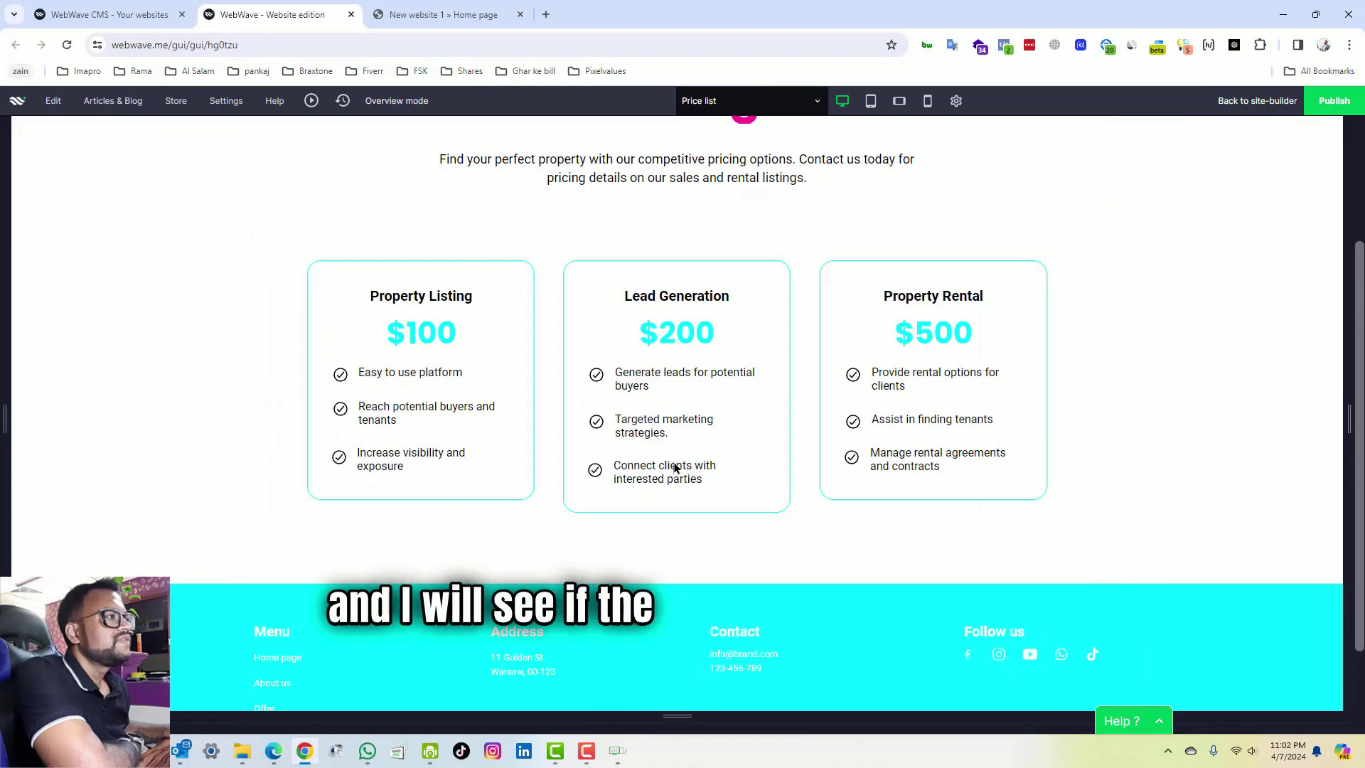
scroll(750, 296, "up", 3)
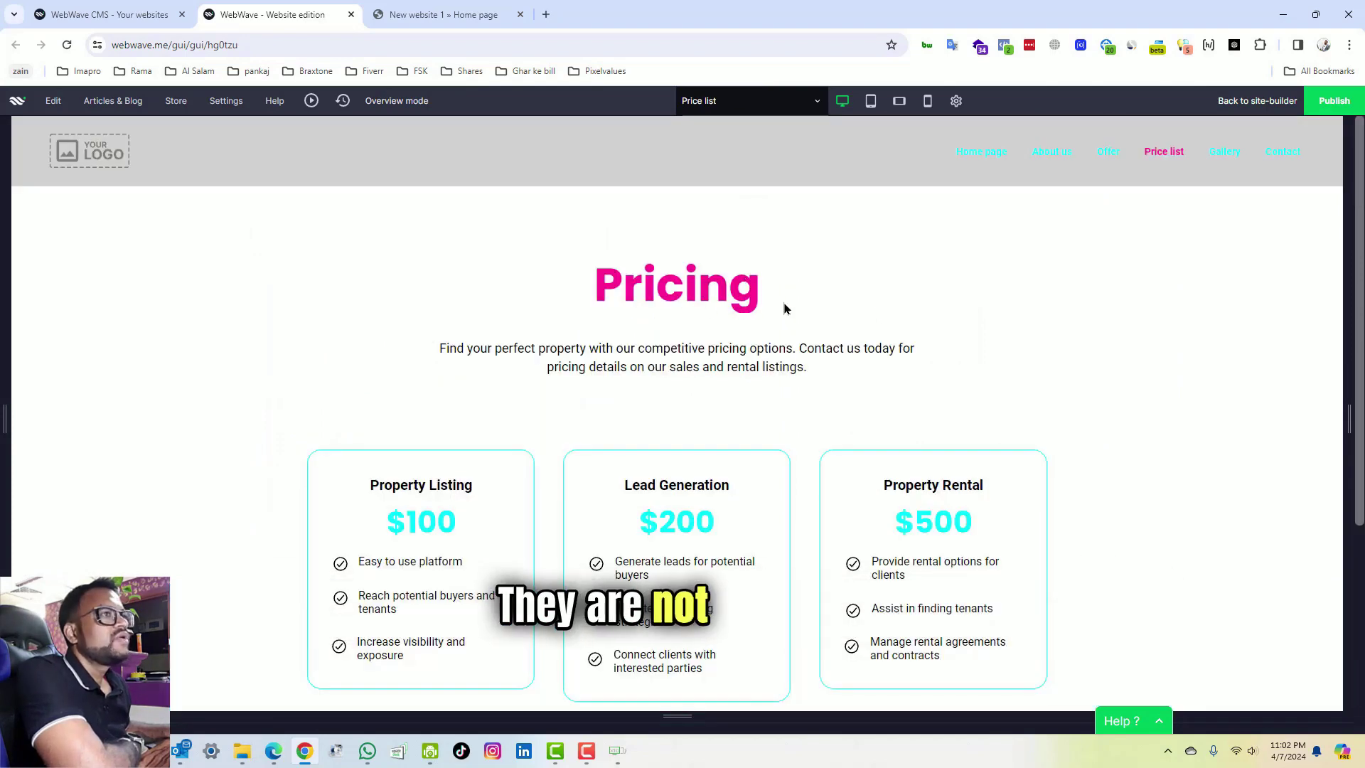
scroll(718, 306, "down", 5)
scroll(717, 350, "up", 5)
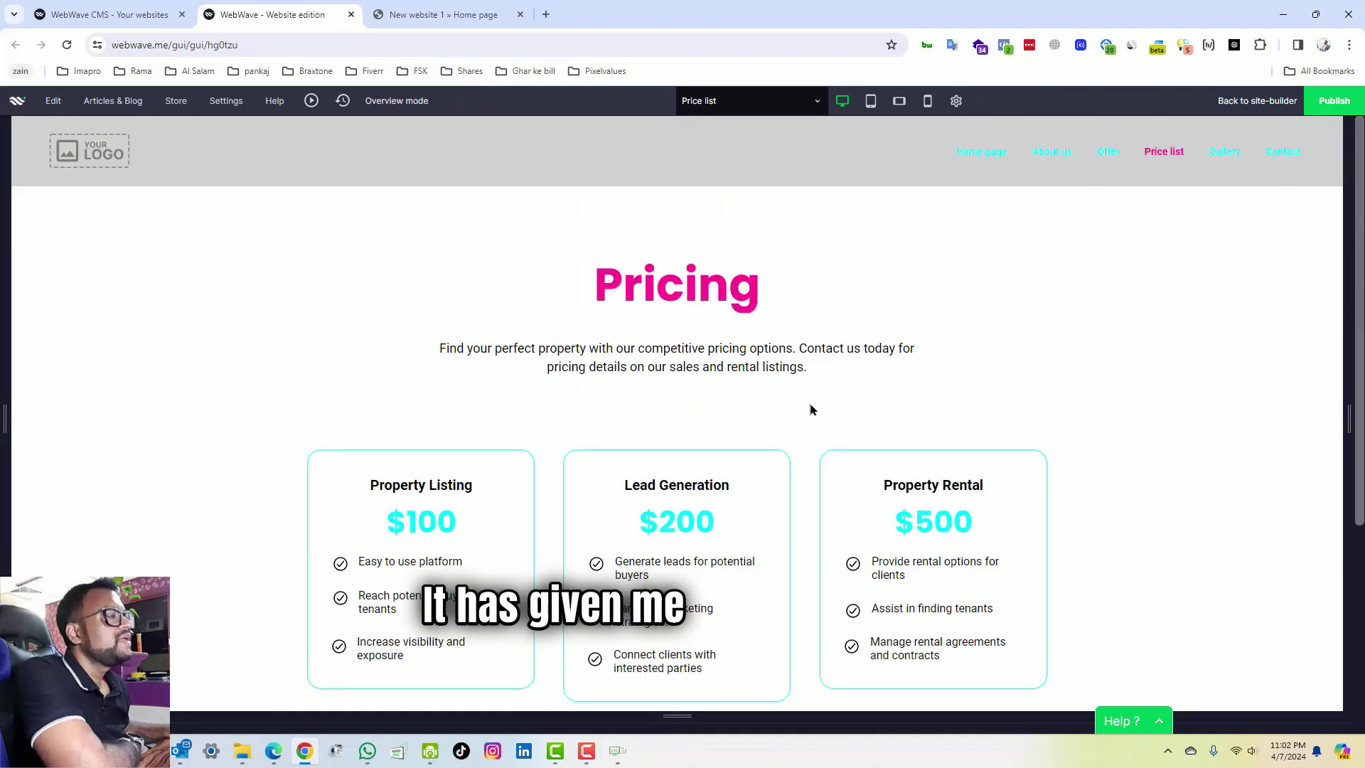
left_click(1106, 152)
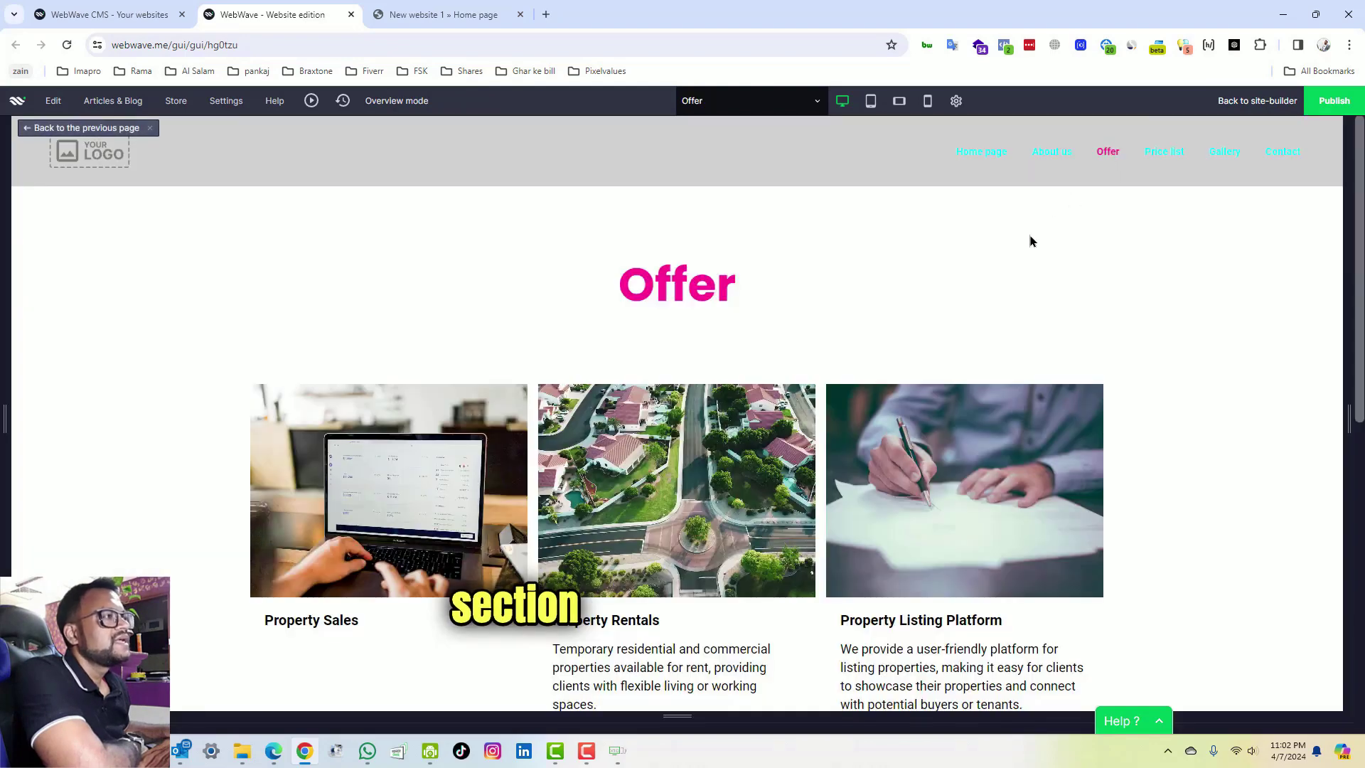
scroll(888, 307, "down", 4)
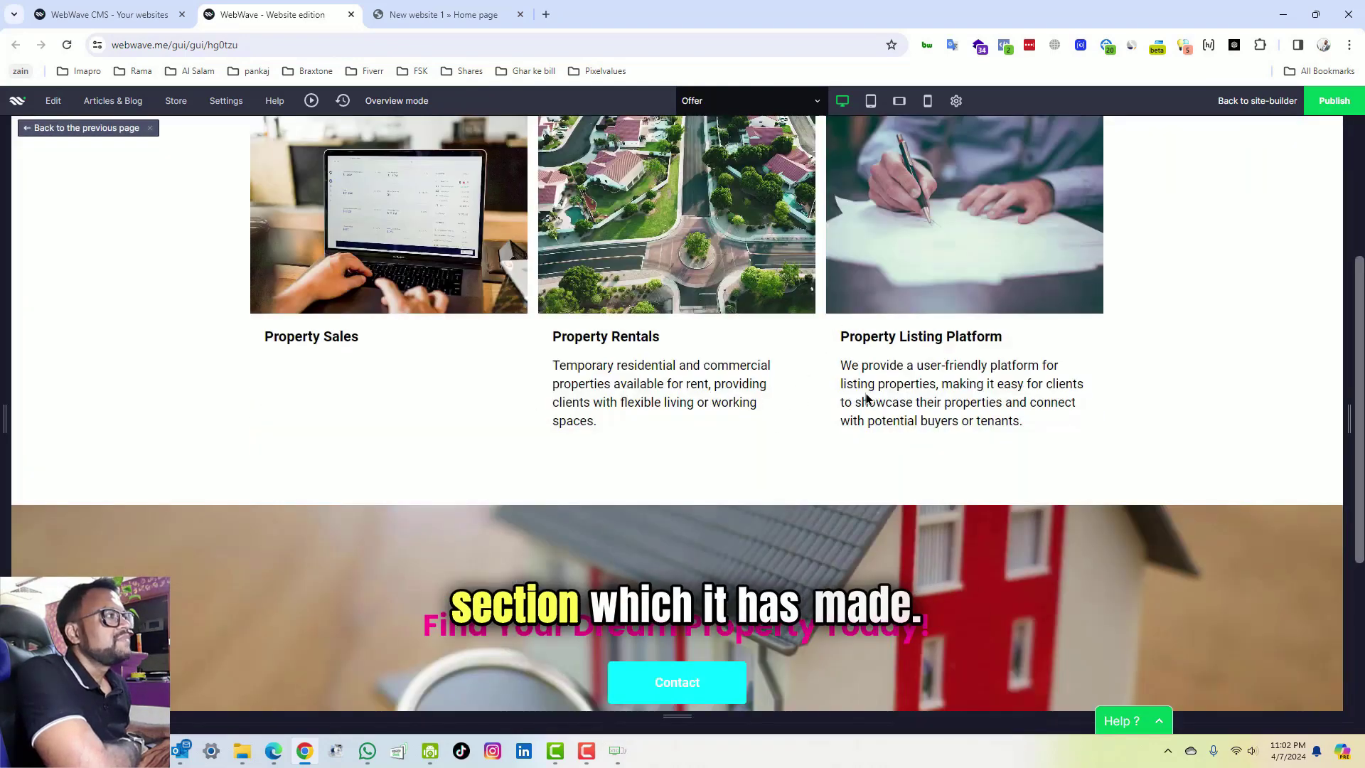
scroll(867, 399, "up", 4)
left_click(1052, 152)
scroll(549, 394, "down", 4)
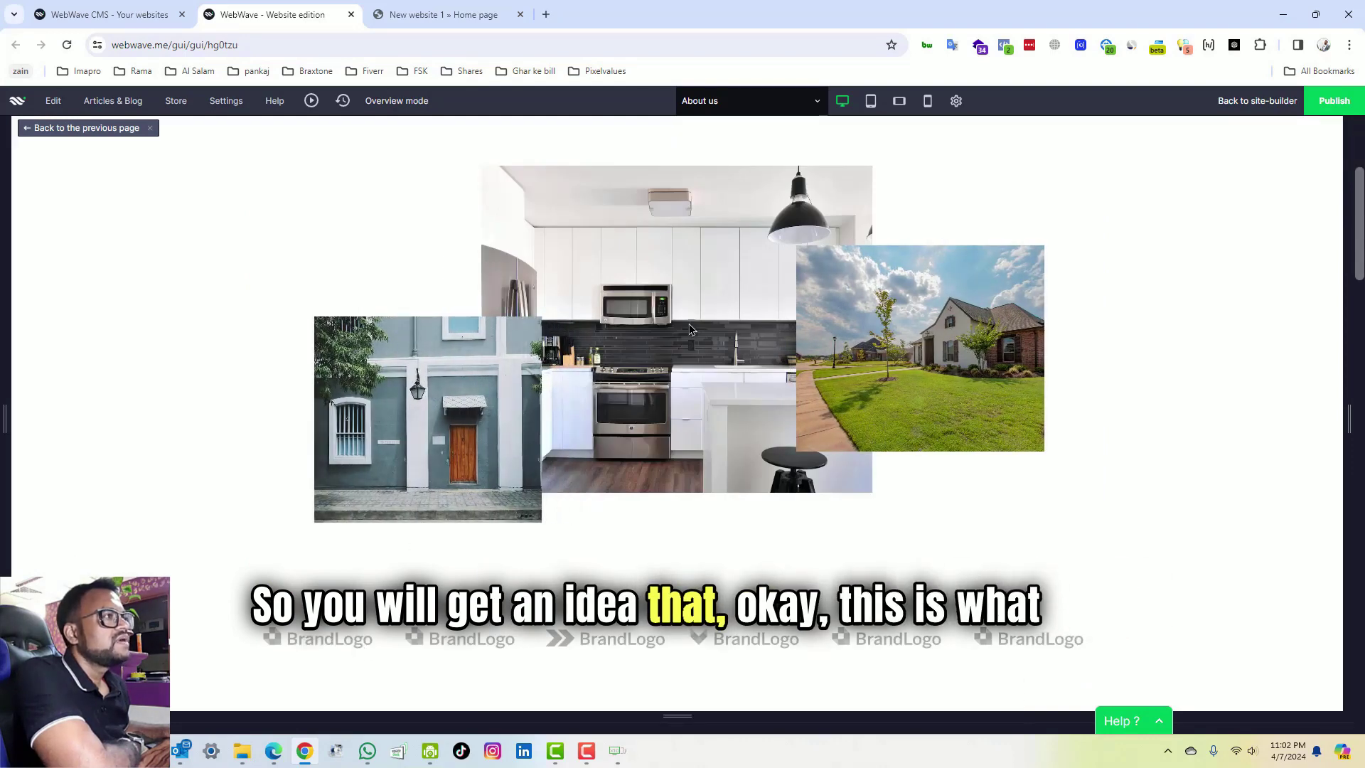
scroll(688, 337, "up", 4)
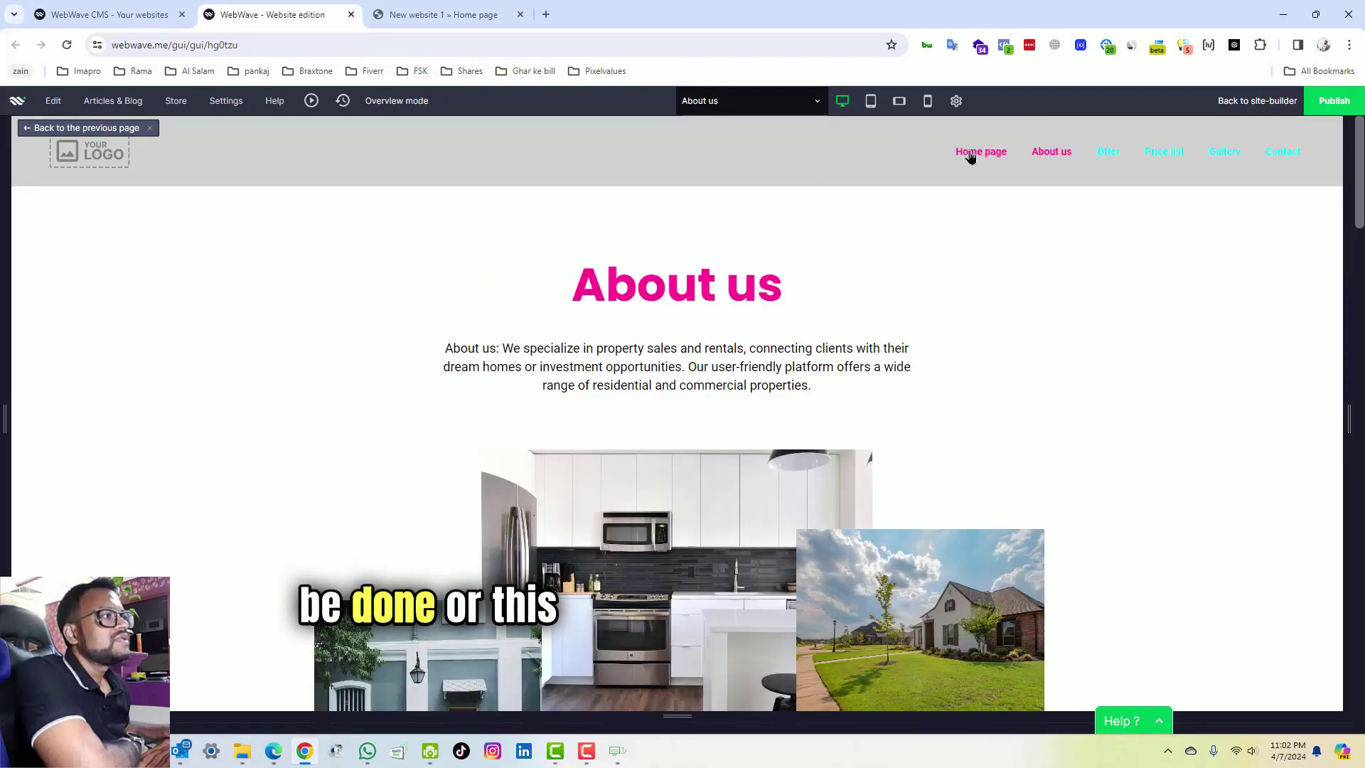
left_click(972, 154)
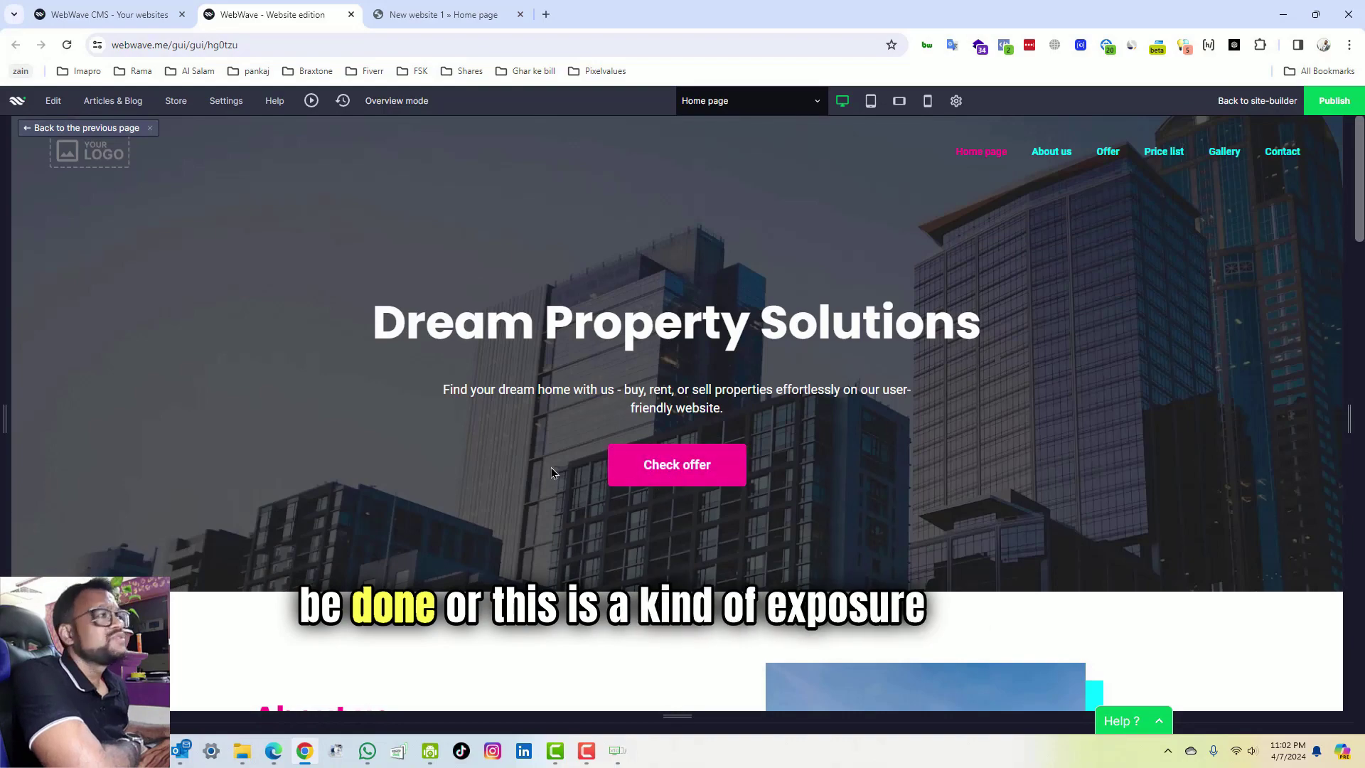
Step: Flip through About us, Offer, Price list, Gallery and Contact, then come back to Home page
left_click(1051, 162)
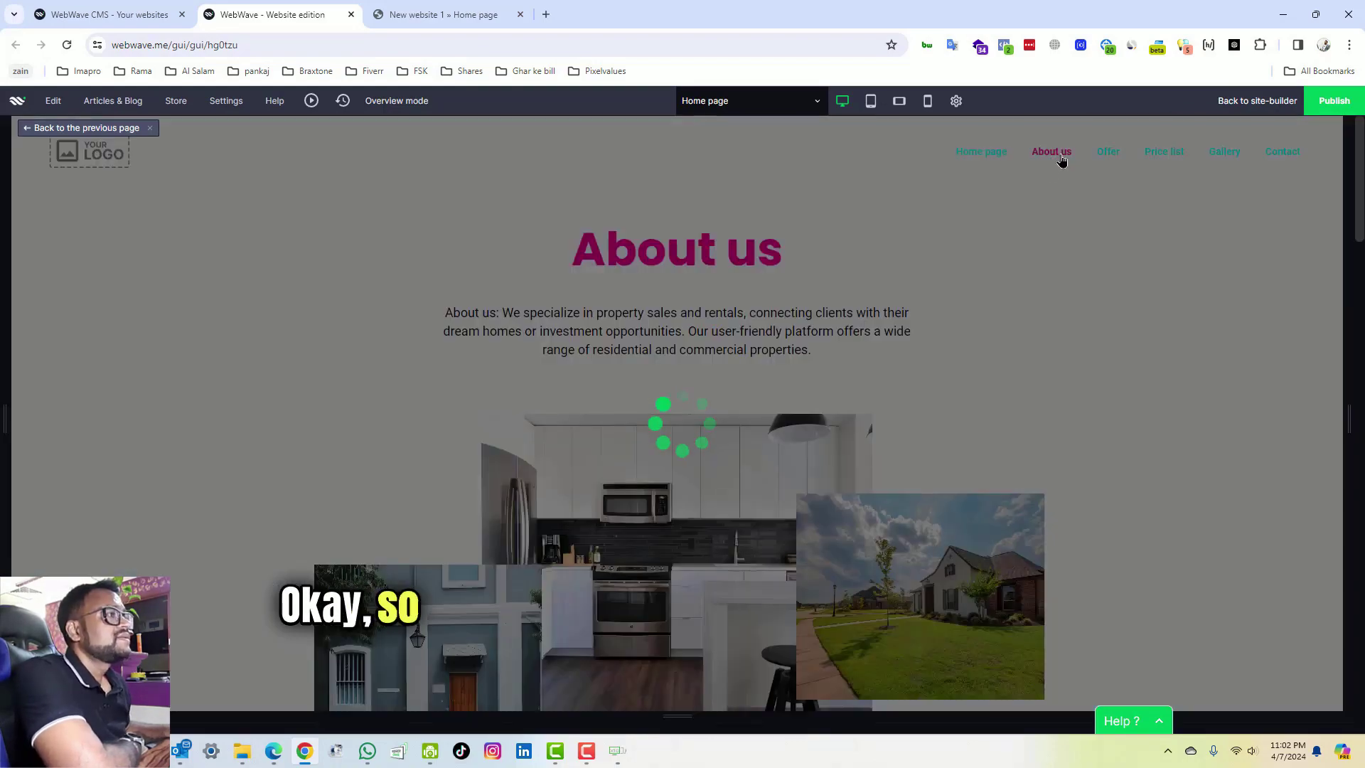
left_click(1113, 158)
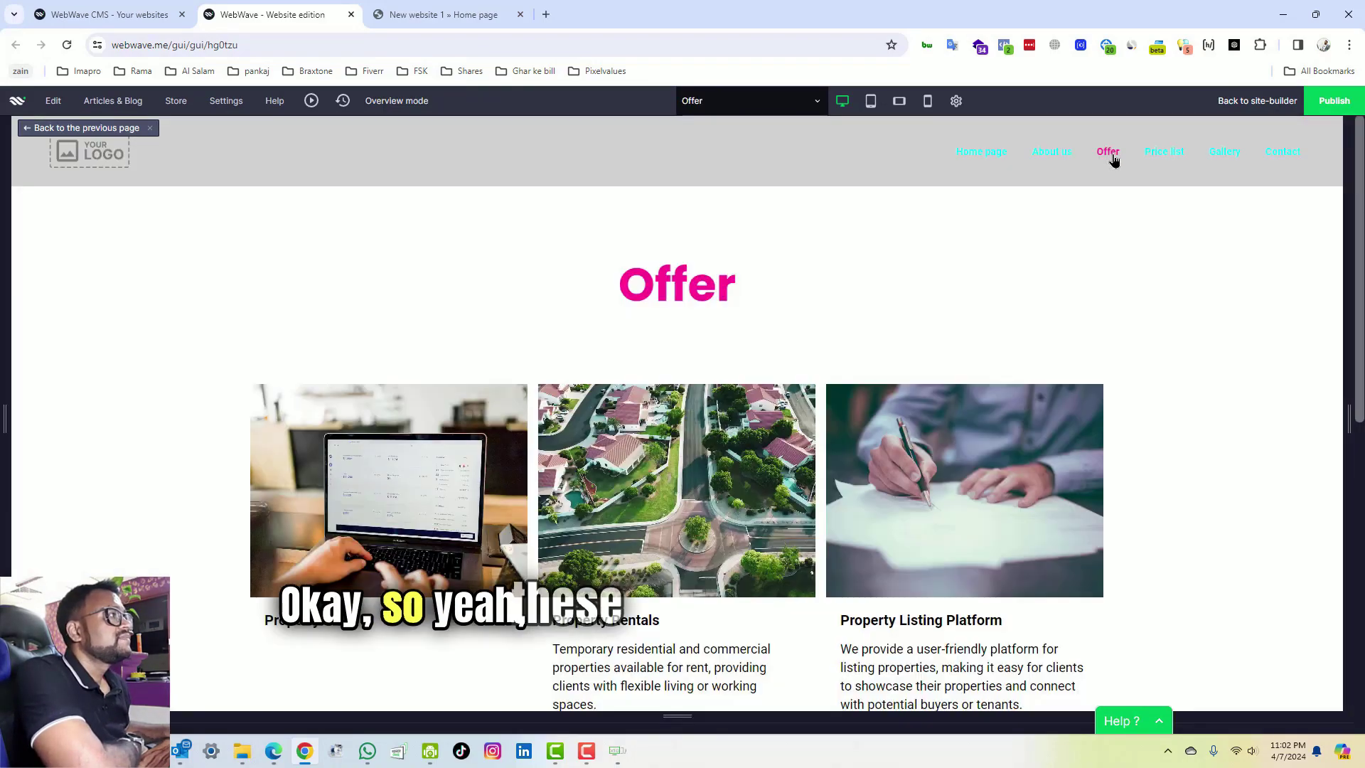
left_click(1156, 158)
left_click(1231, 159)
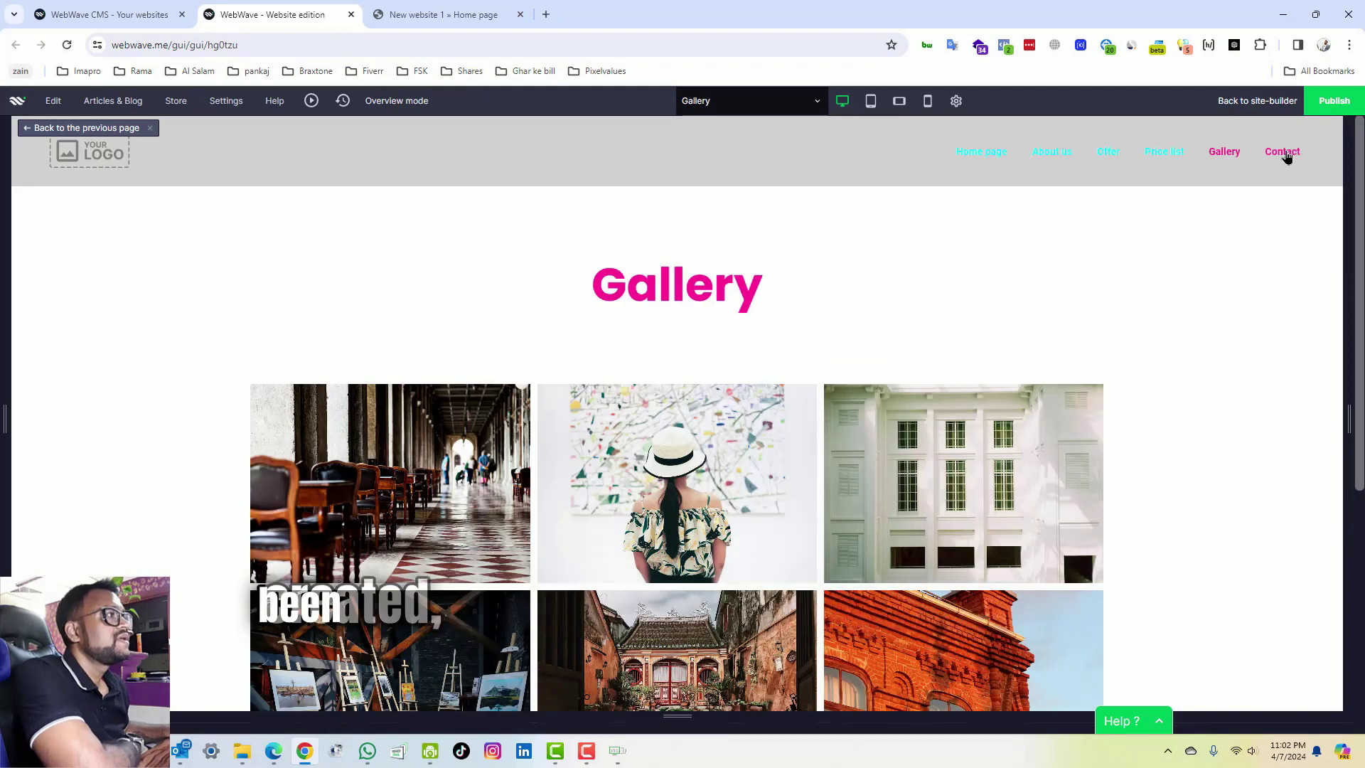
left_click(1284, 155)
left_click(975, 152)
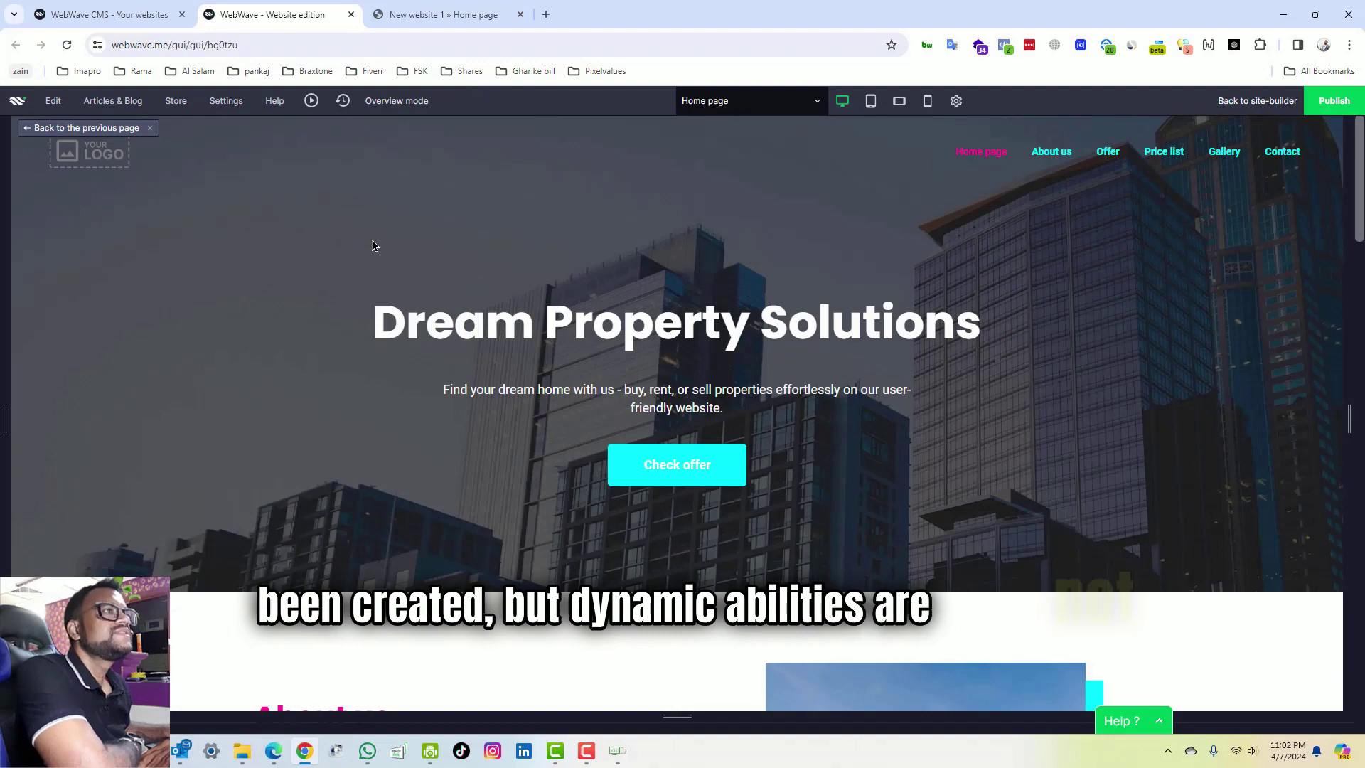
scroll(372, 240, "down", 6)
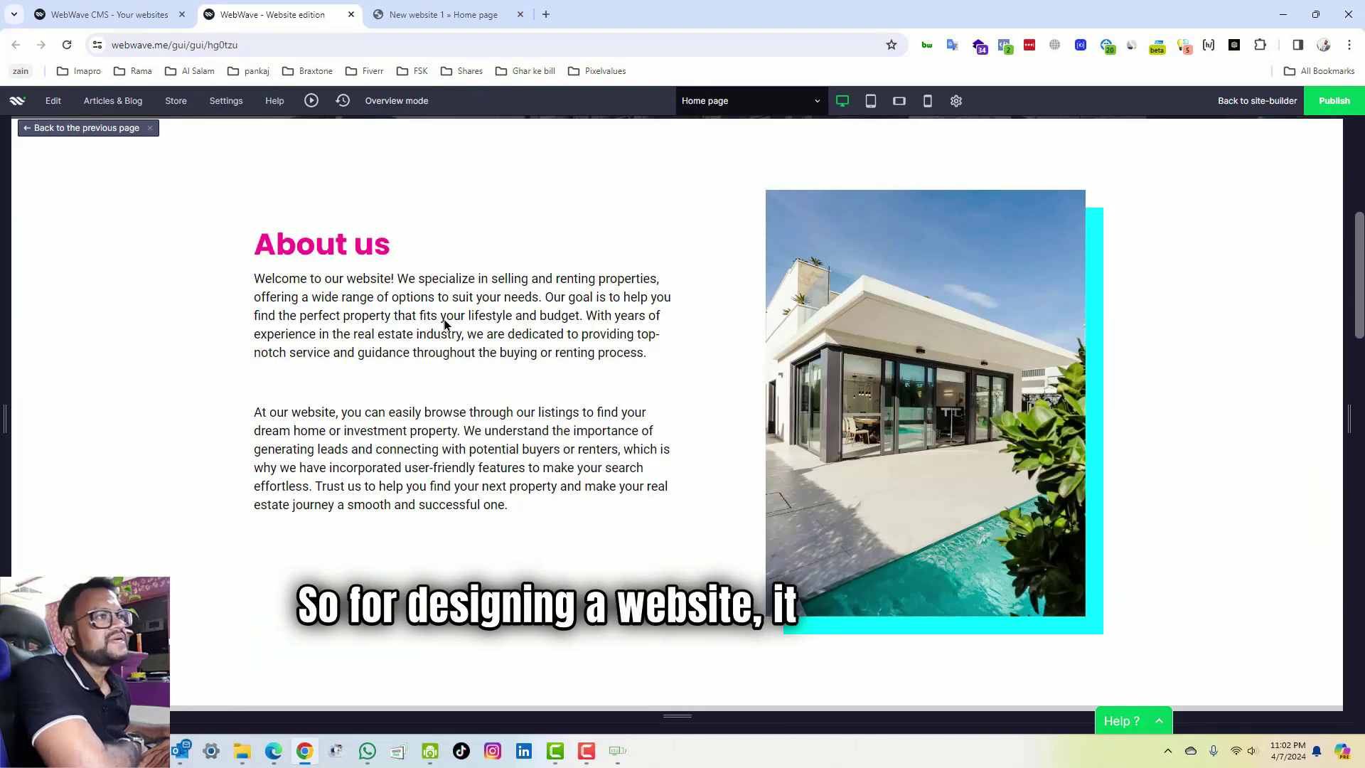
scroll(509, 431, "up", 6)
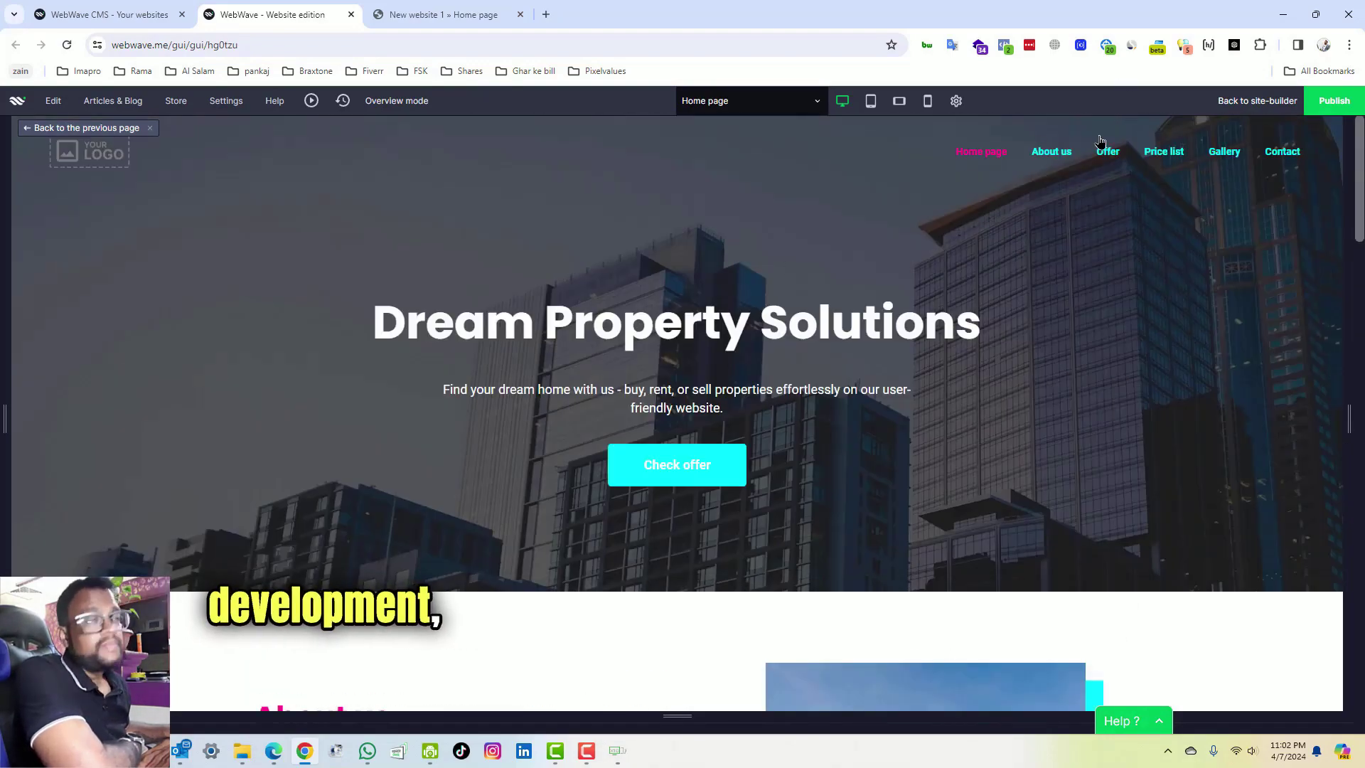
Step: Return to the site-builder and scroll the Home page down to the testimonials and cyan footer
left_click(1243, 102)
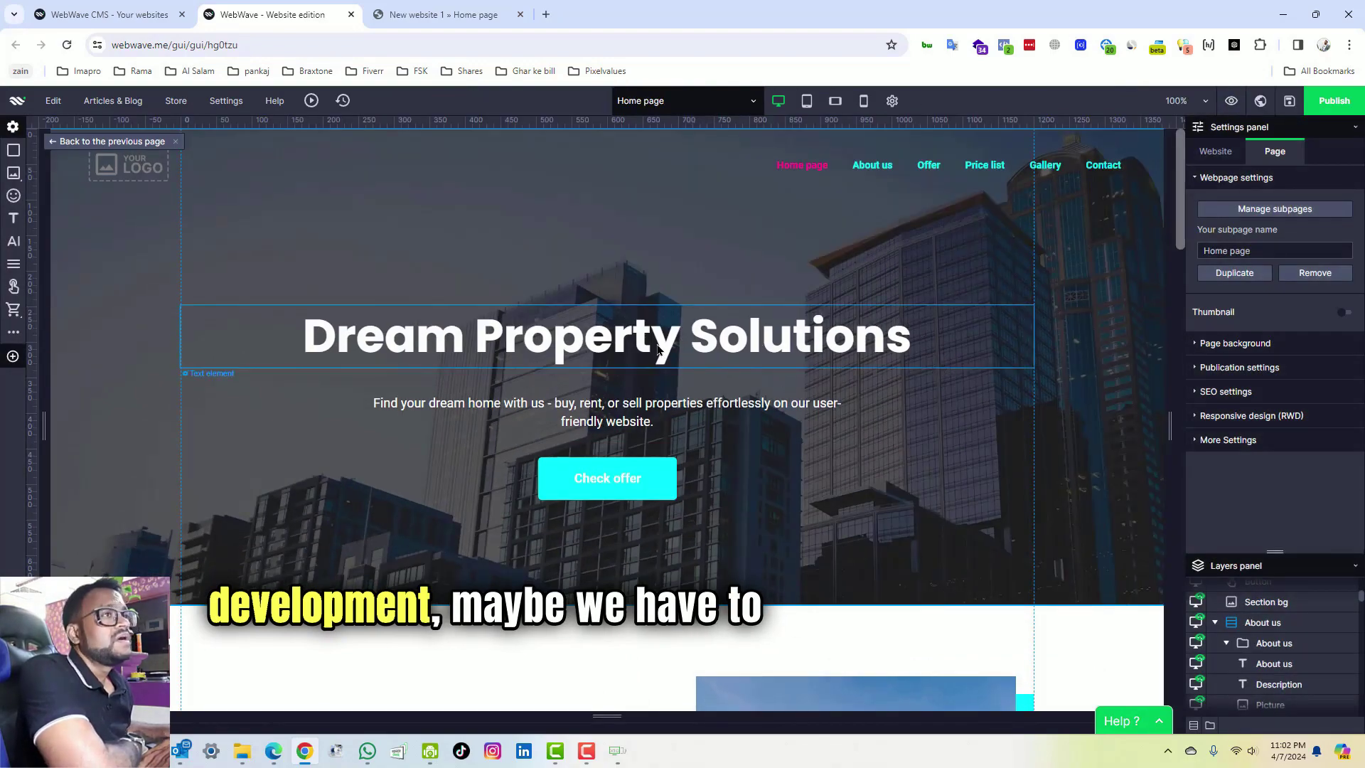
scroll(194, 347, "down", 12)
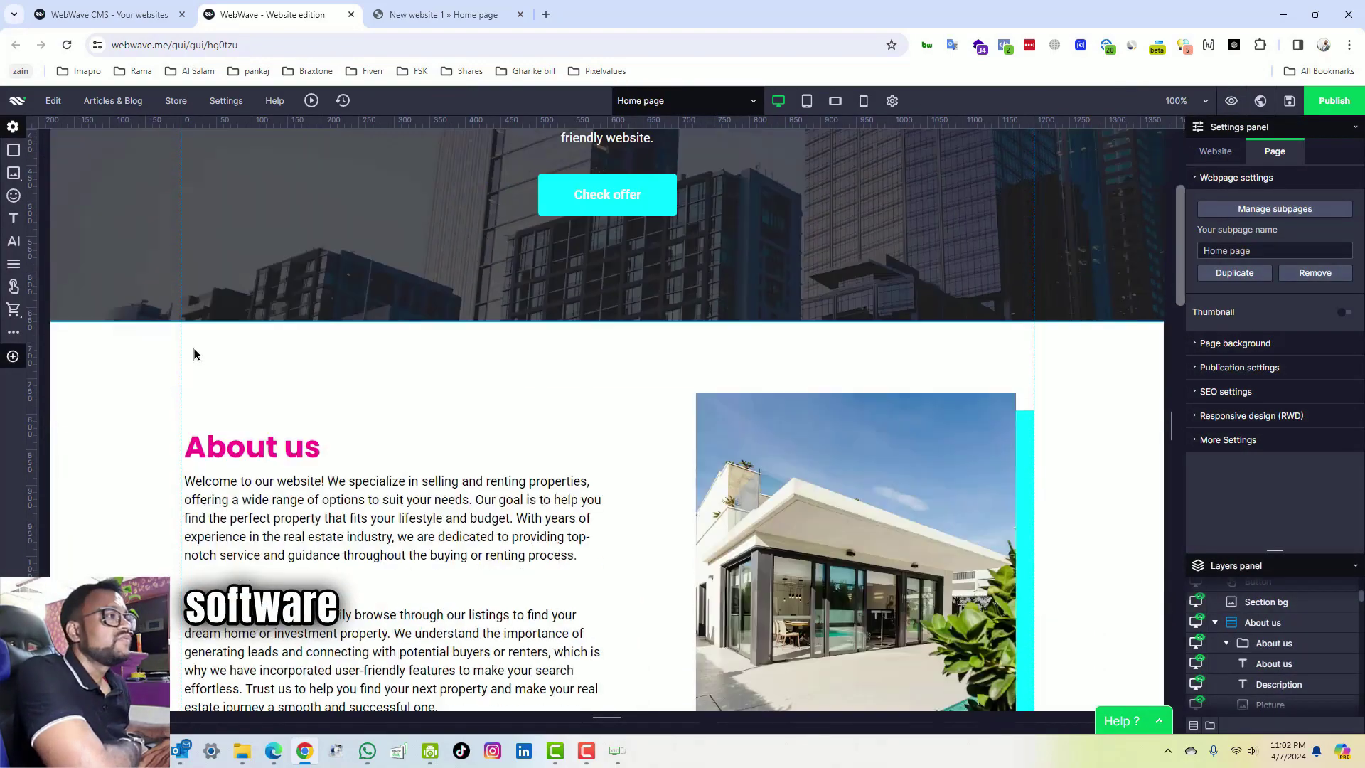
scroll(761, 490, "down", 7)
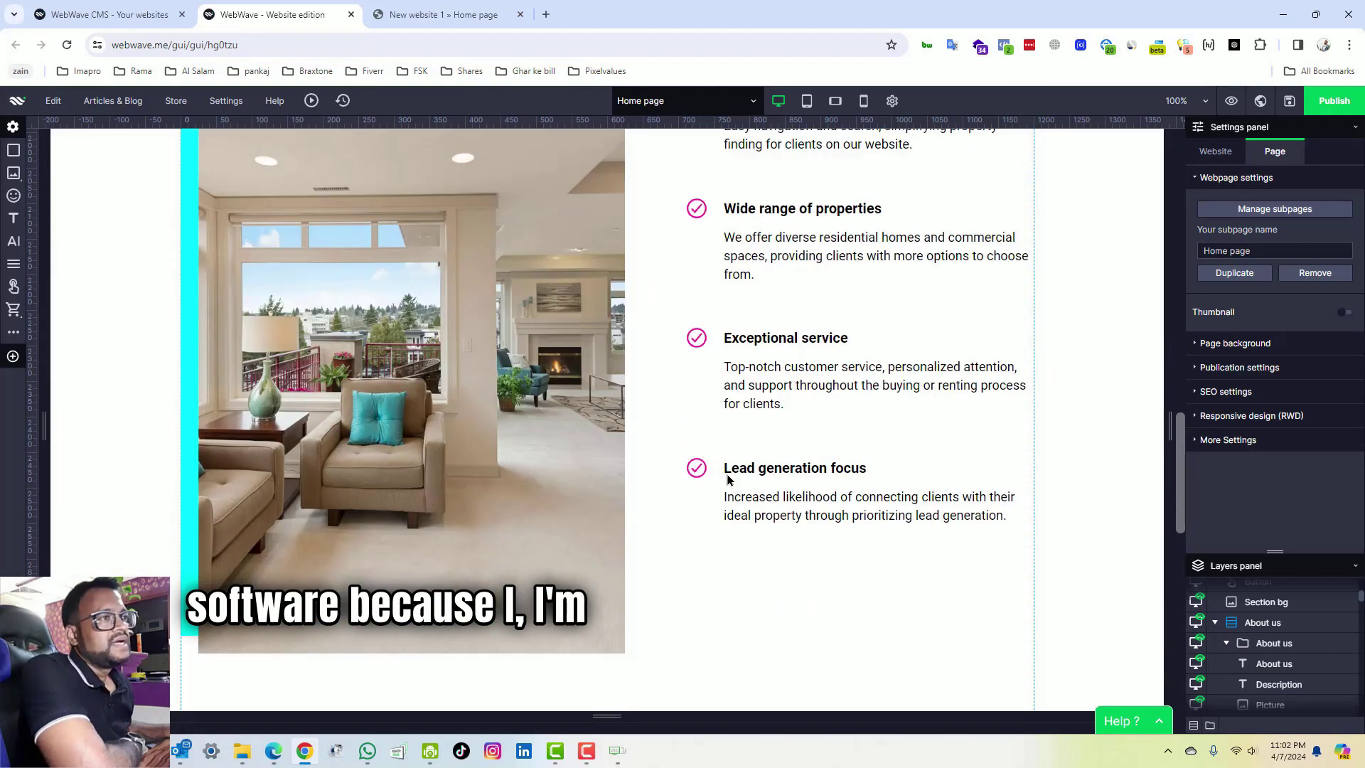
scroll(794, 463, "down", 4)
scroll(794, 464, "down", 10)
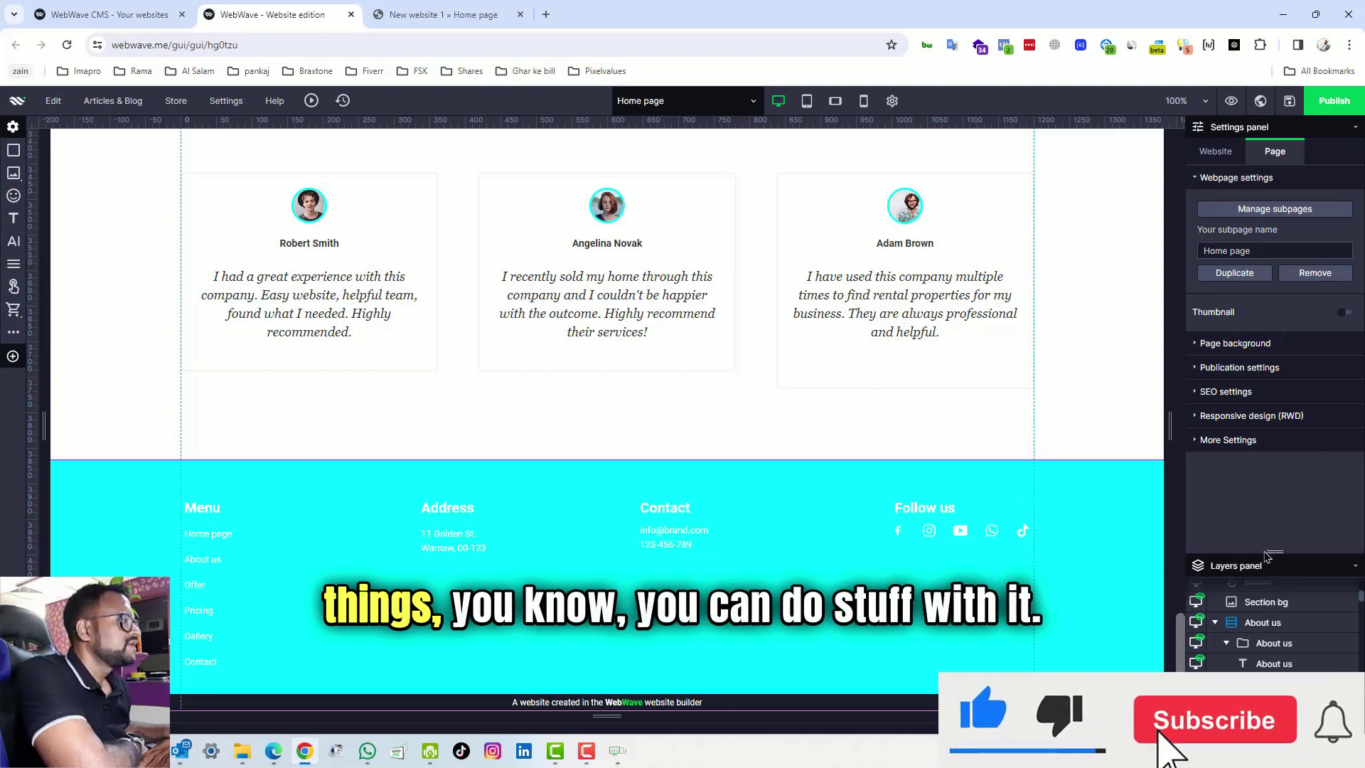
scroll(1232, 653, "down", 5)
scroll(1233, 640, "up", 5)
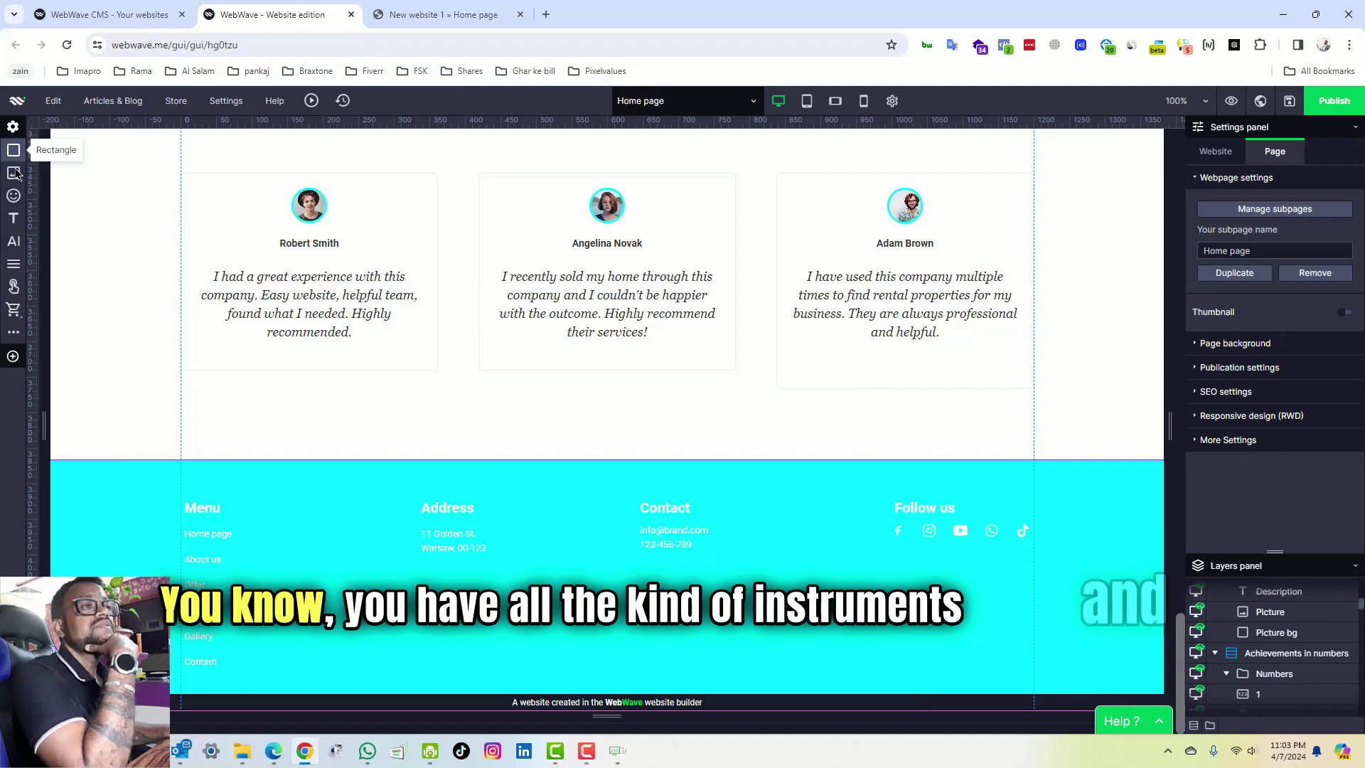
mouse_move(14, 174)
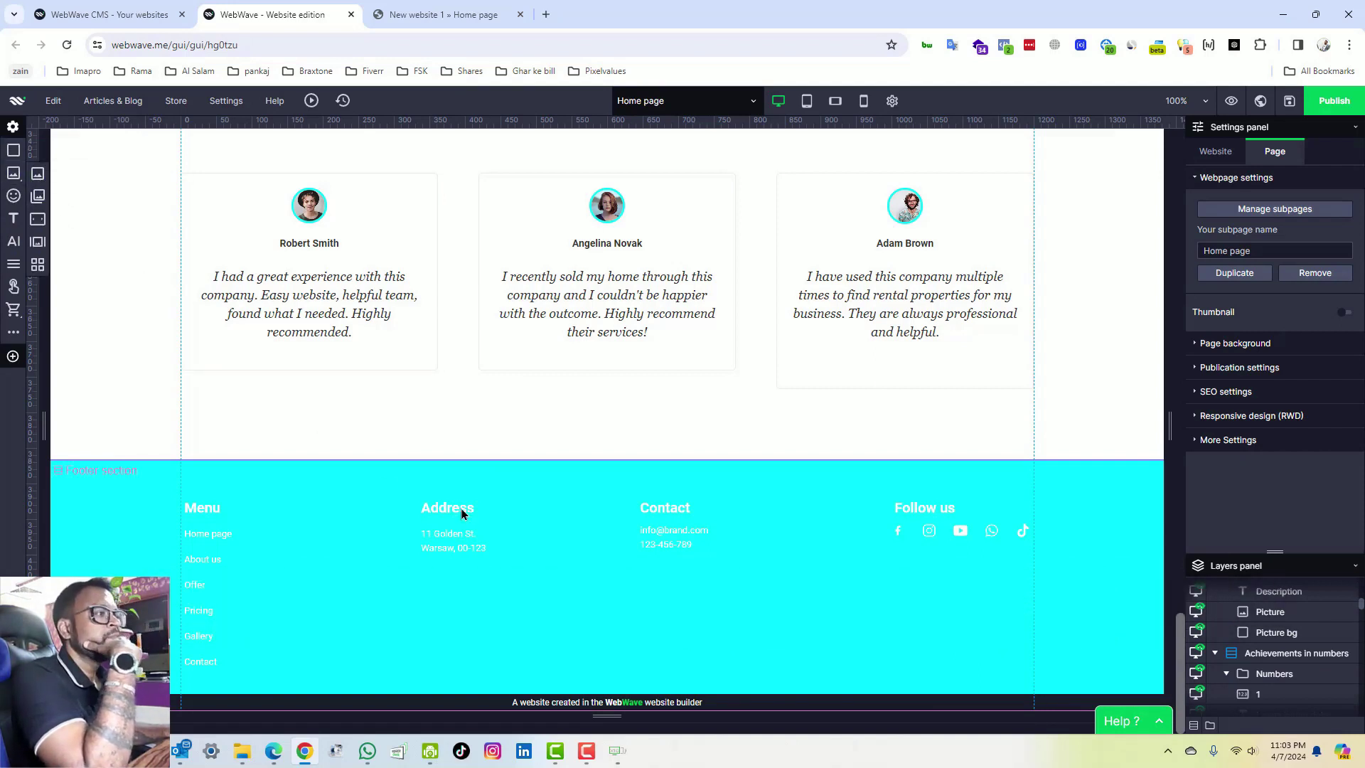
scroll(707, 555, "up", 15)
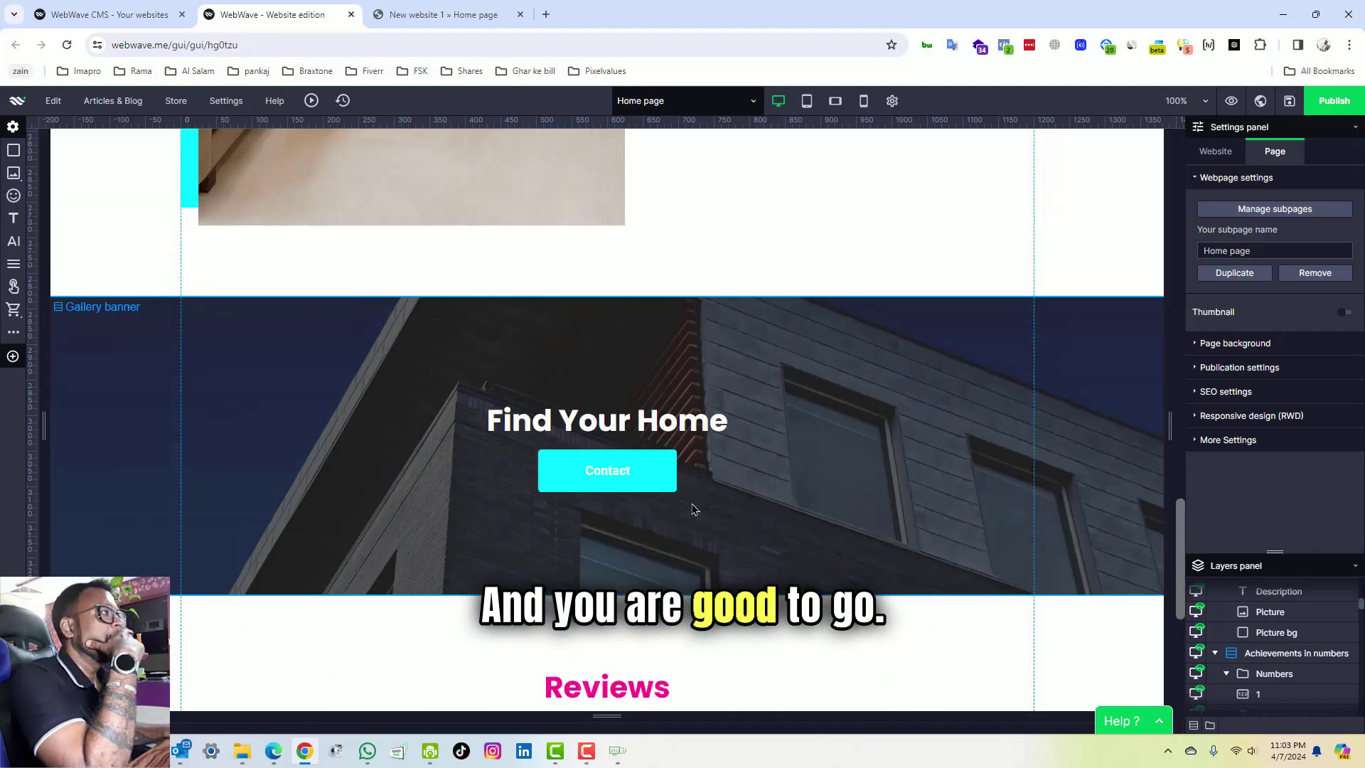
scroll(916, 432, "up", 10)
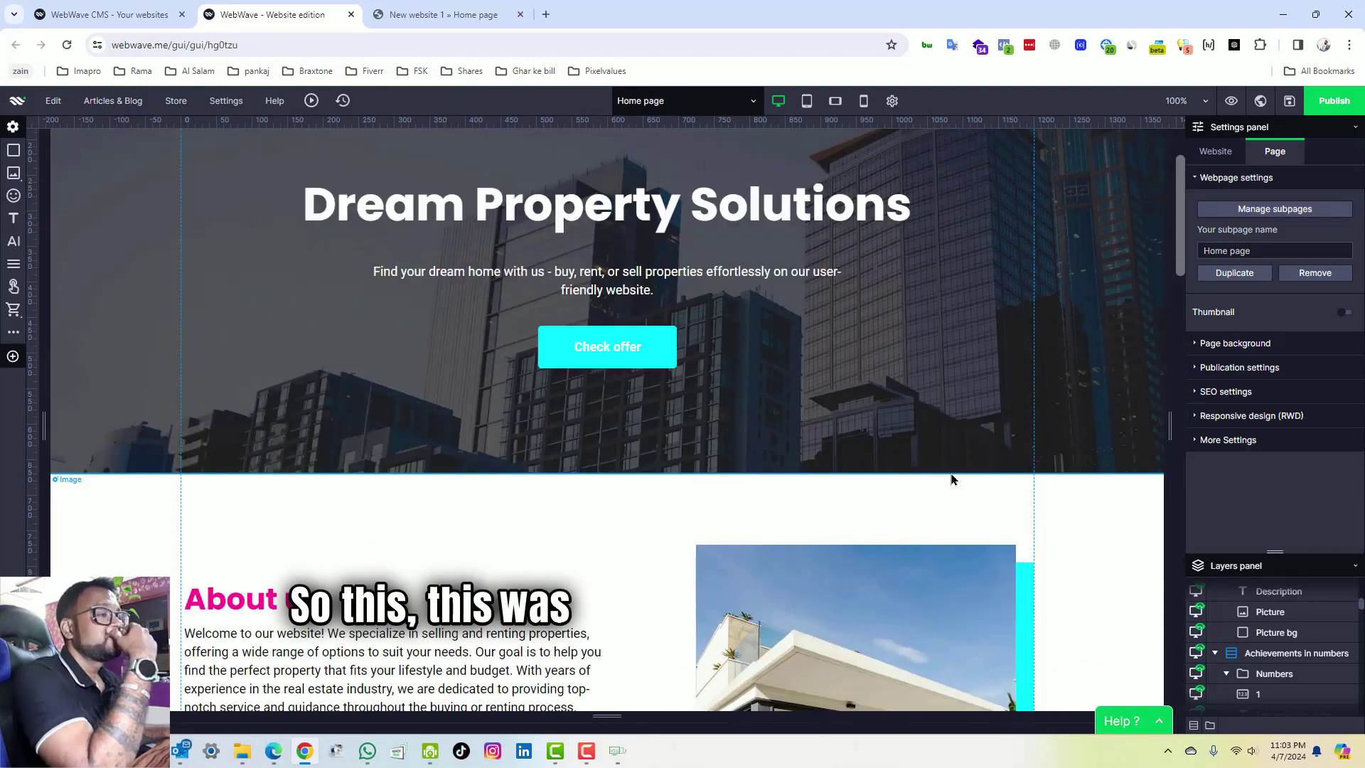
scroll(684, 534, "up", 2)
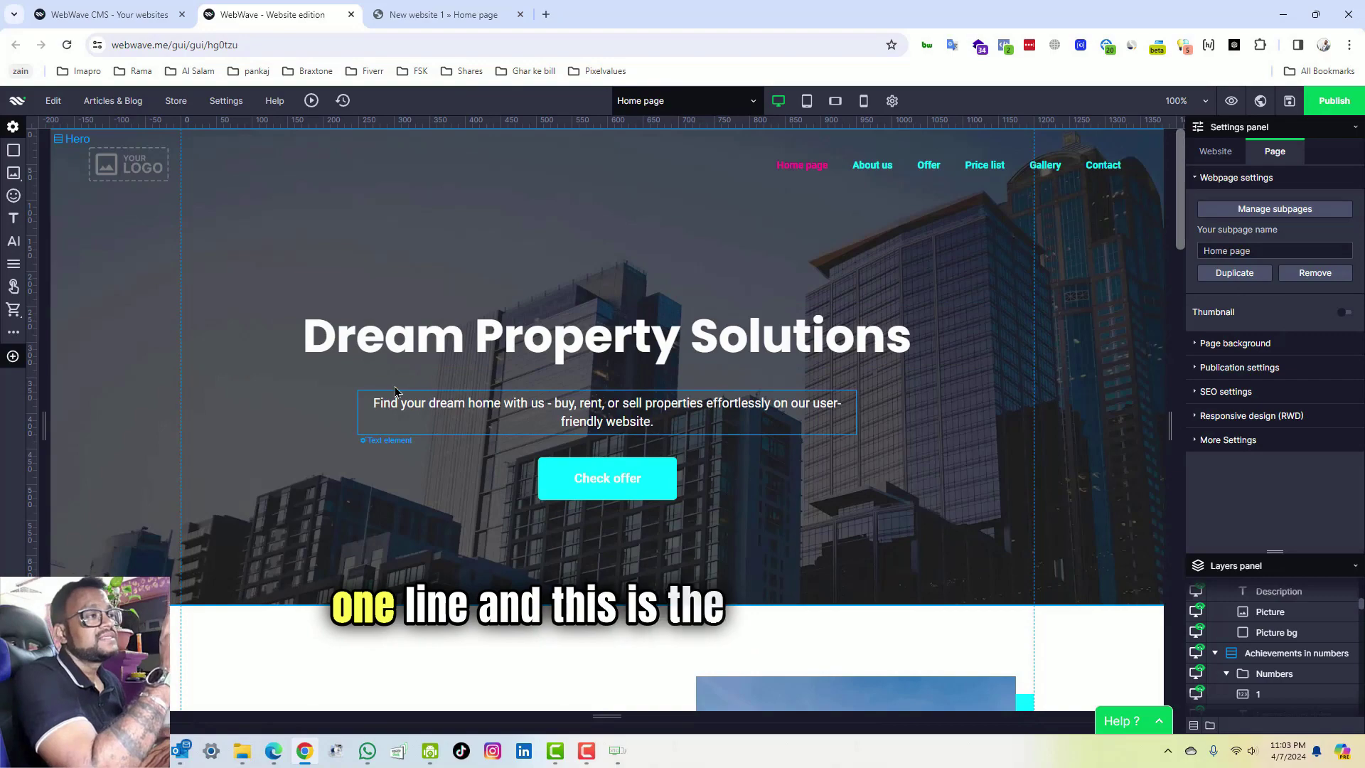
scroll(766, 524, "down", 3)
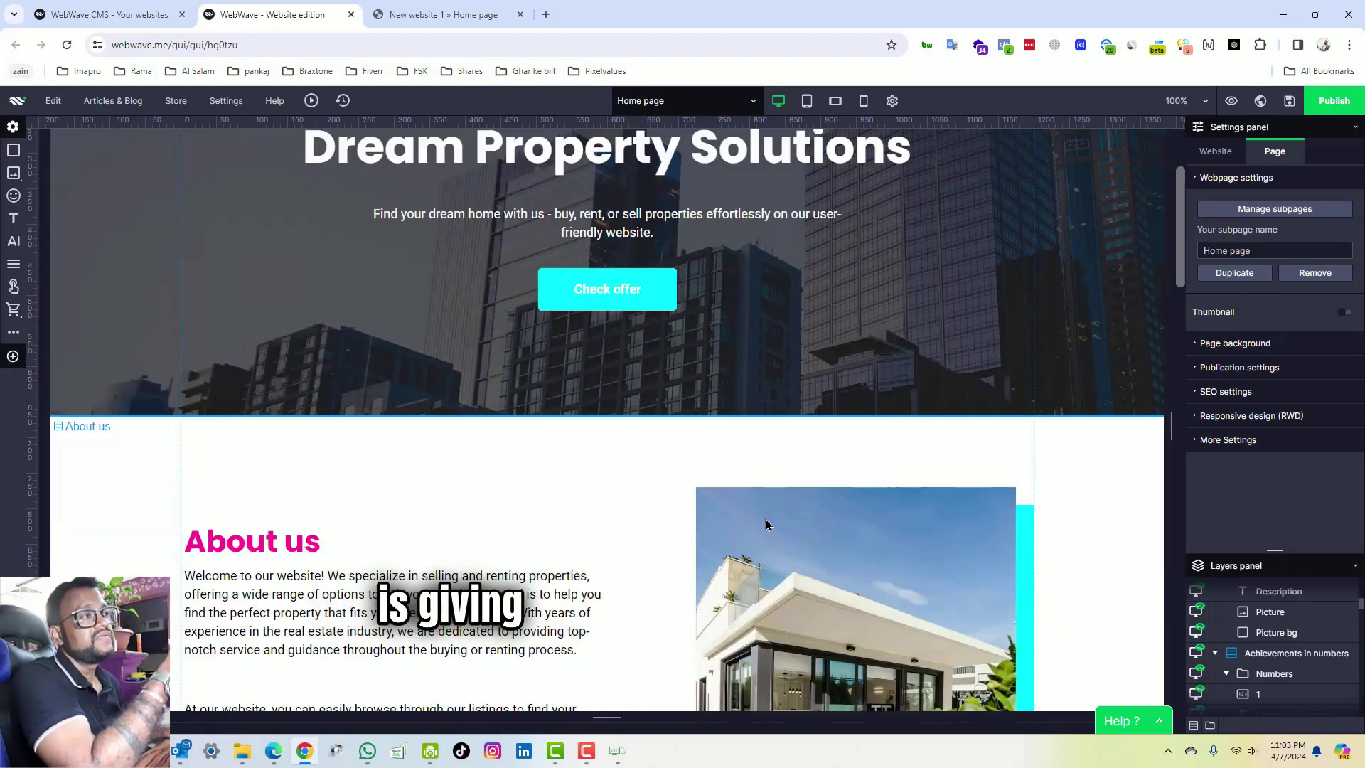
scroll(702, 466, "down", 3)
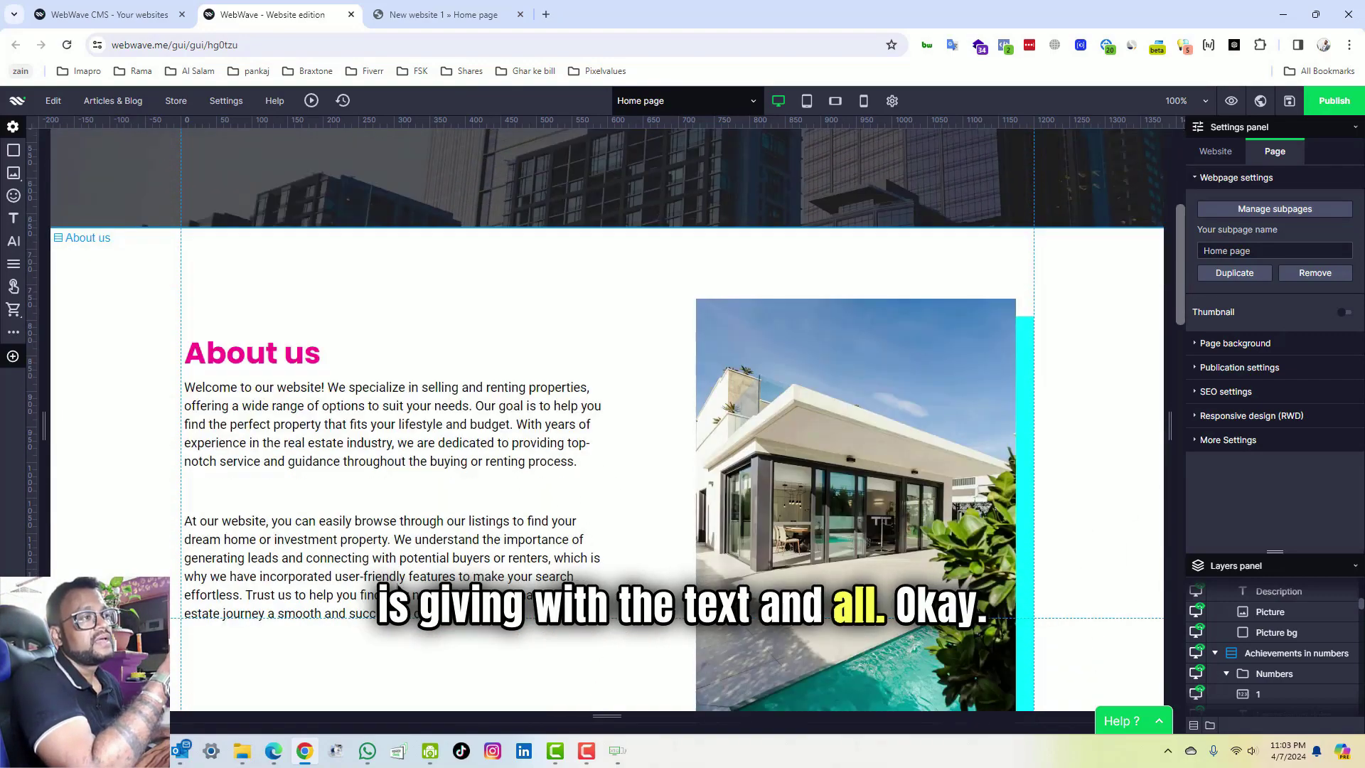
scroll(498, 498, "down", 5)
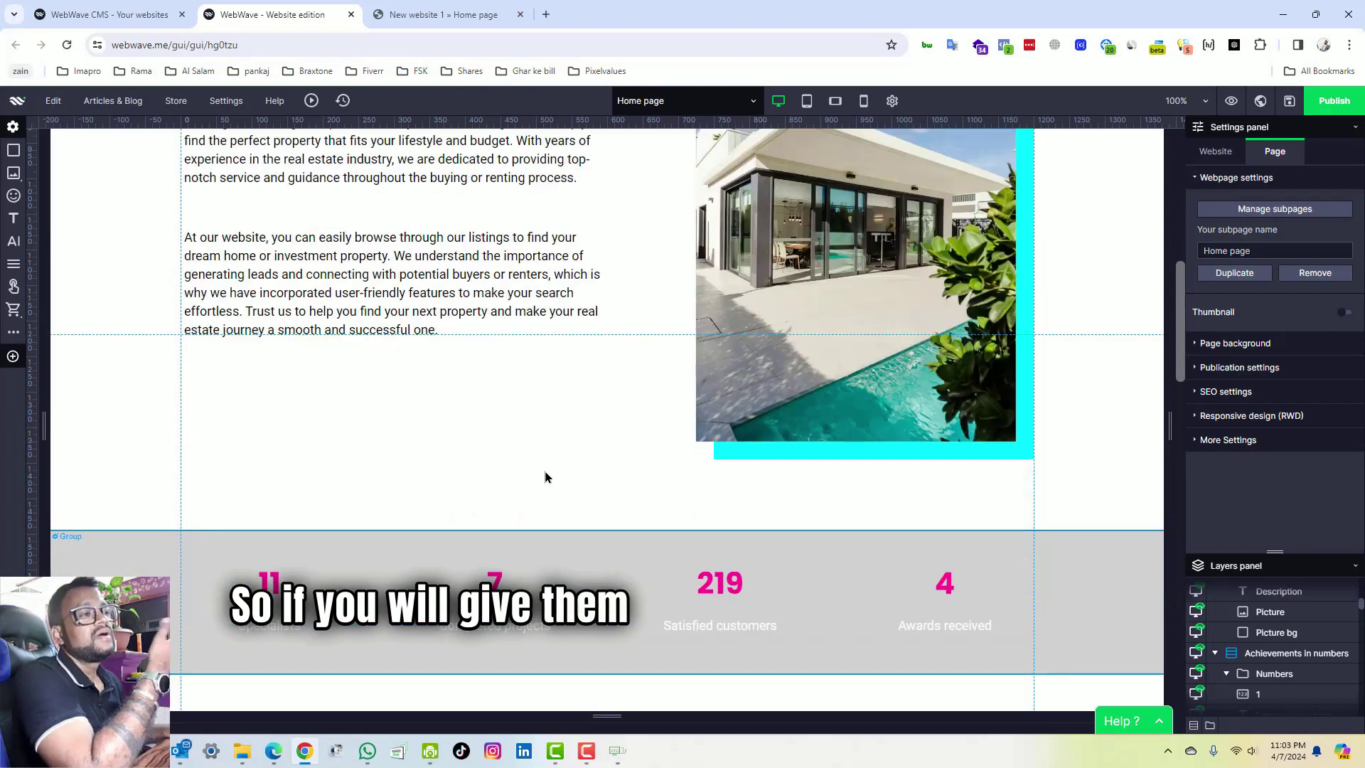
scroll(544, 469, "down", 2)
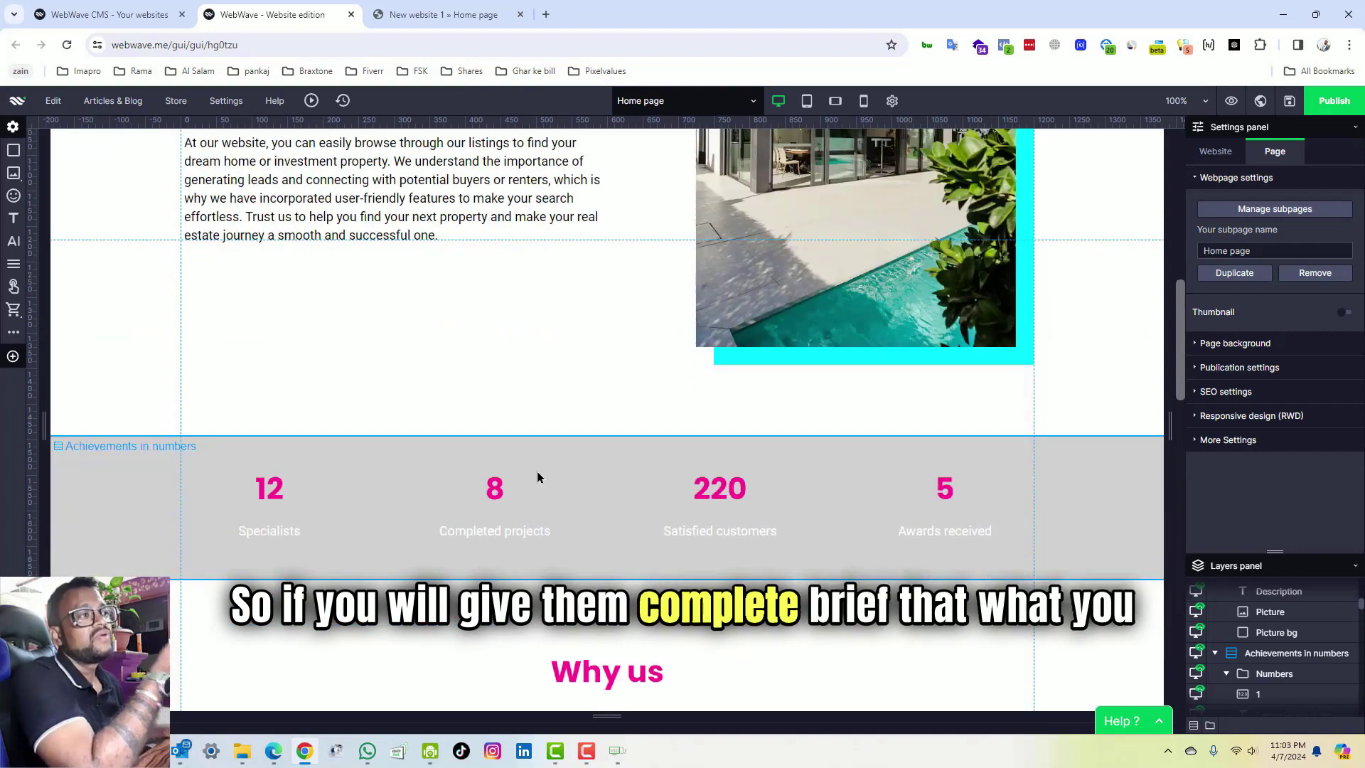
scroll(534, 490, "down", 2)
scroll(523, 522, "down", 2)
scroll(661, 529, "down", 15)
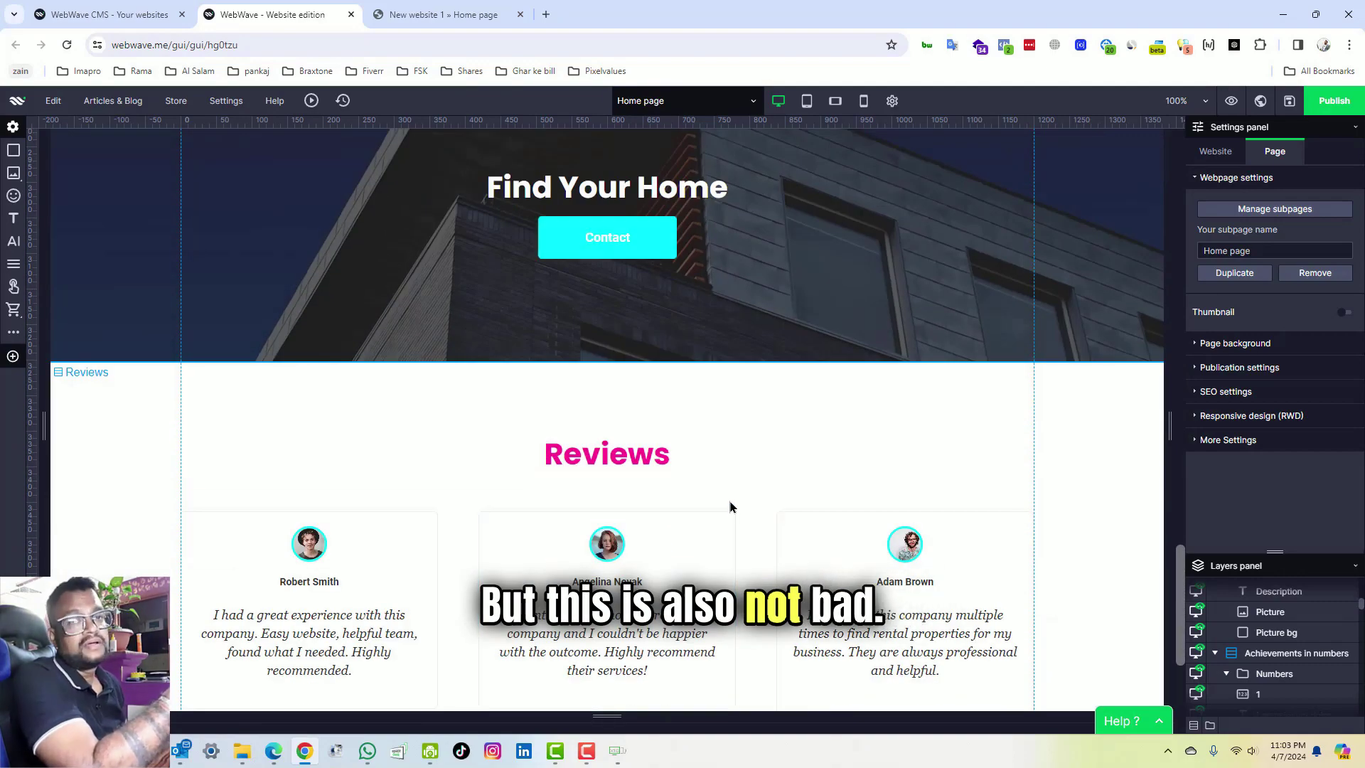
scroll(722, 505, "down", 5)
scroll(705, 504, "up", 9)
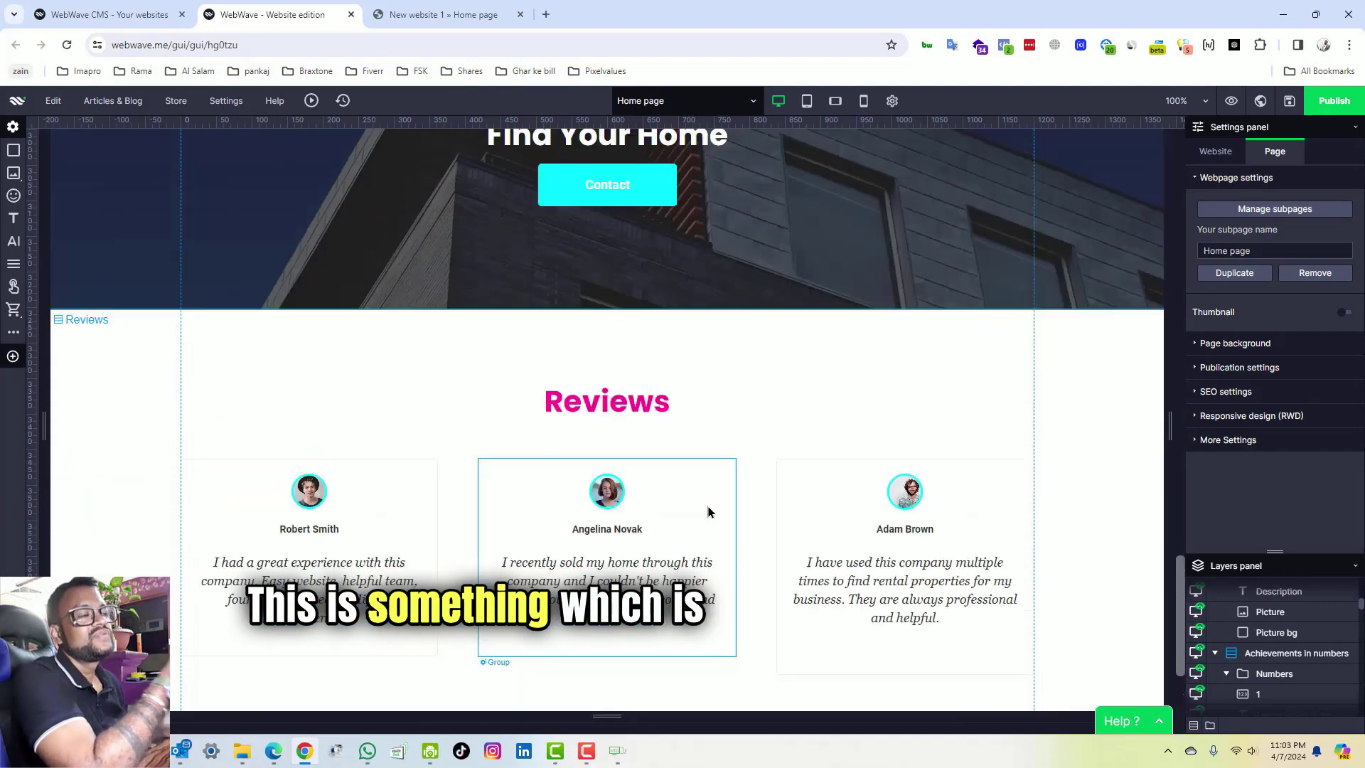
scroll(669, 467, "up", 20)
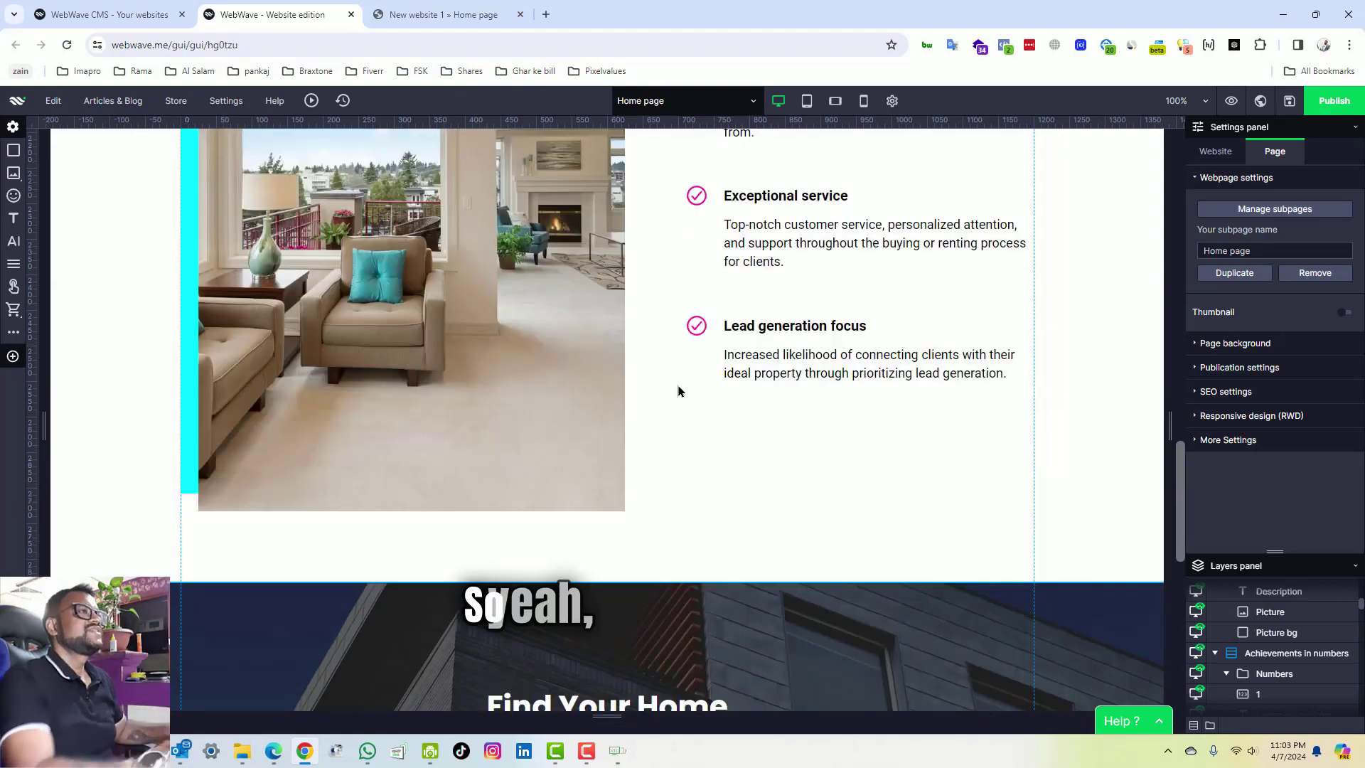
scroll(681, 315, "up", 2)
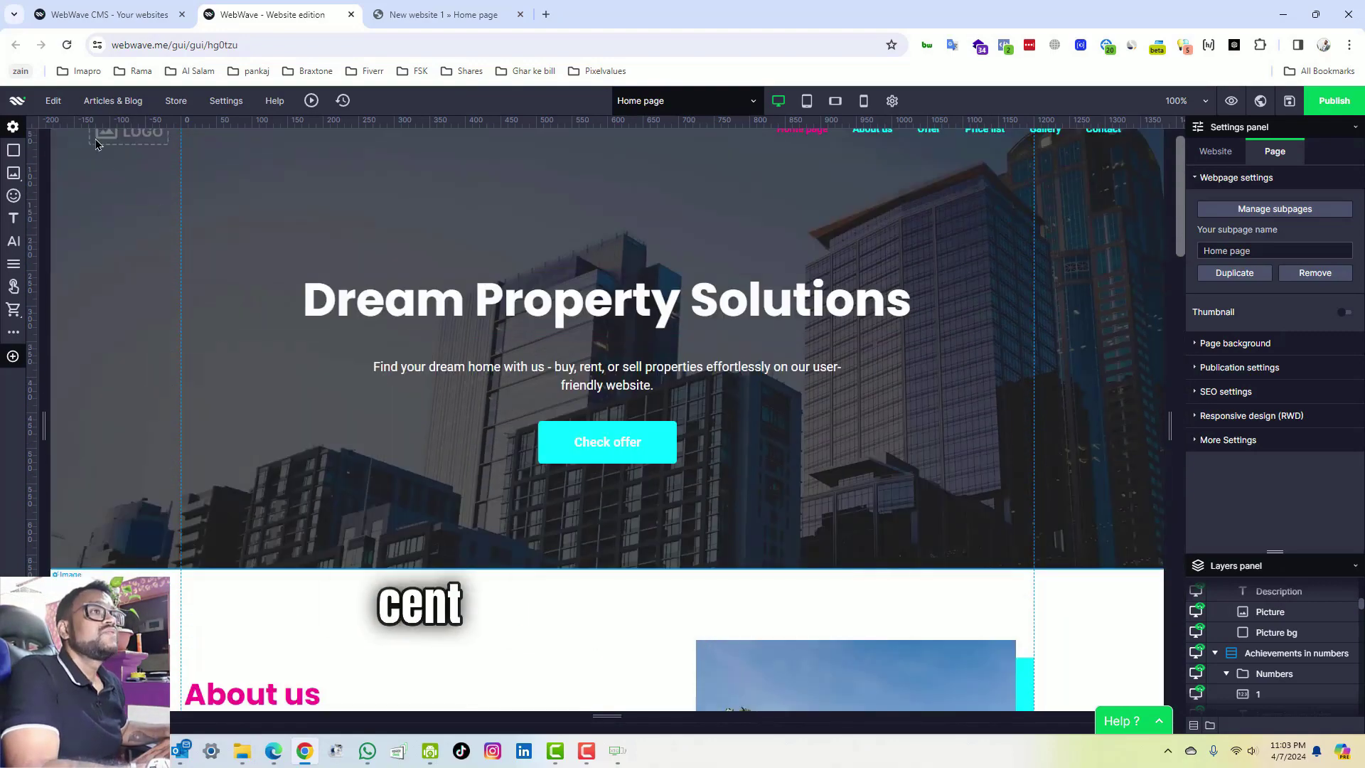
left_click(275, 100)
scroll(763, 248, "up", 1)
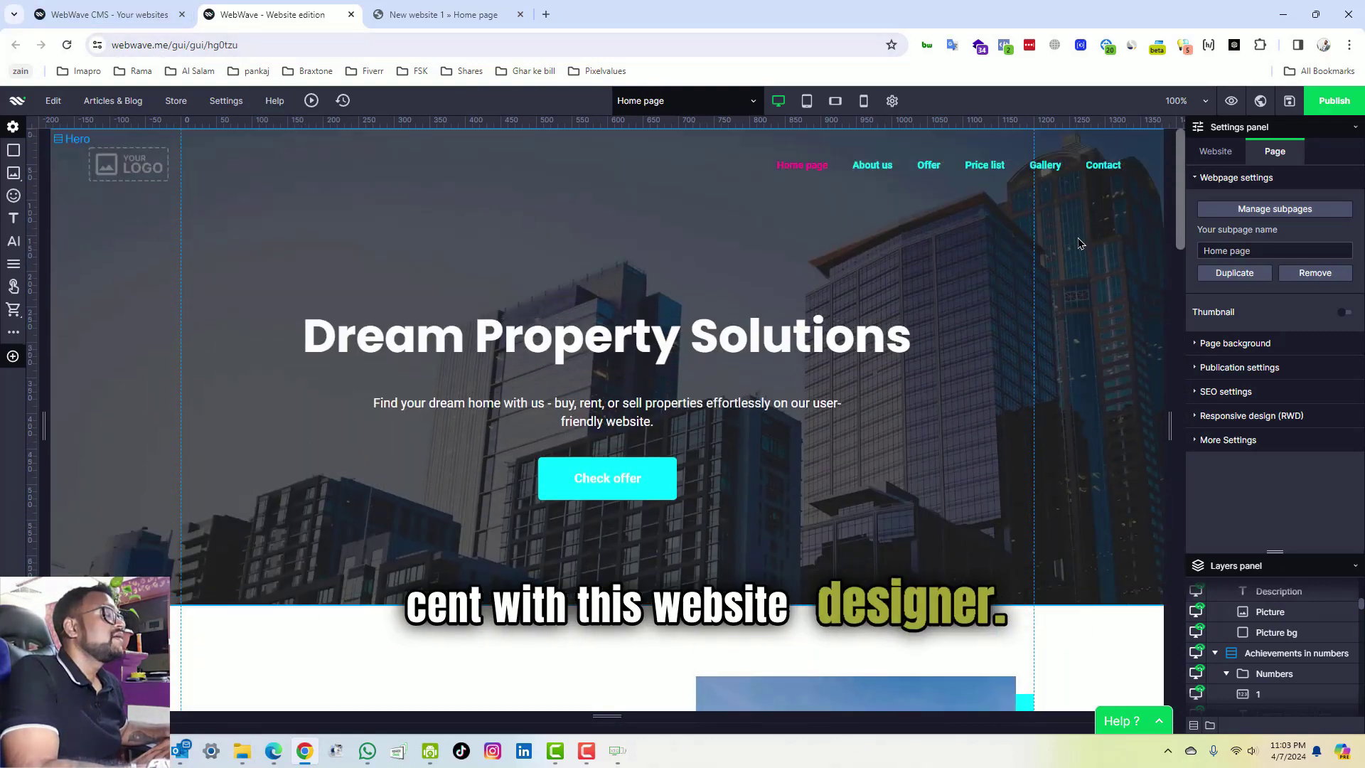